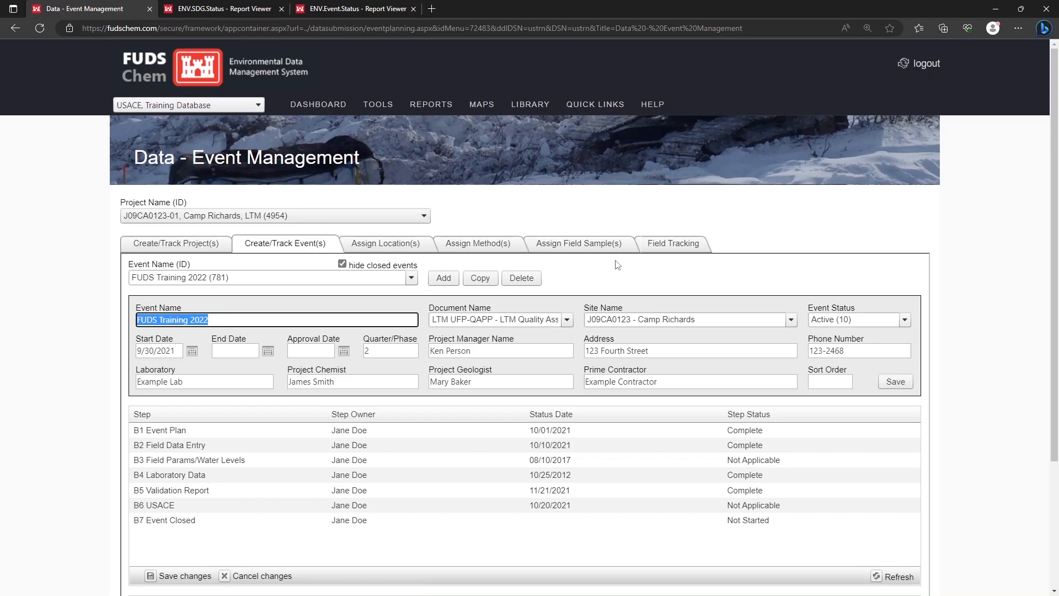
- Open the field tracking info for the FUDS Training 2023 event in a widened window, listing samples from all five locations
left_click(691, 249)
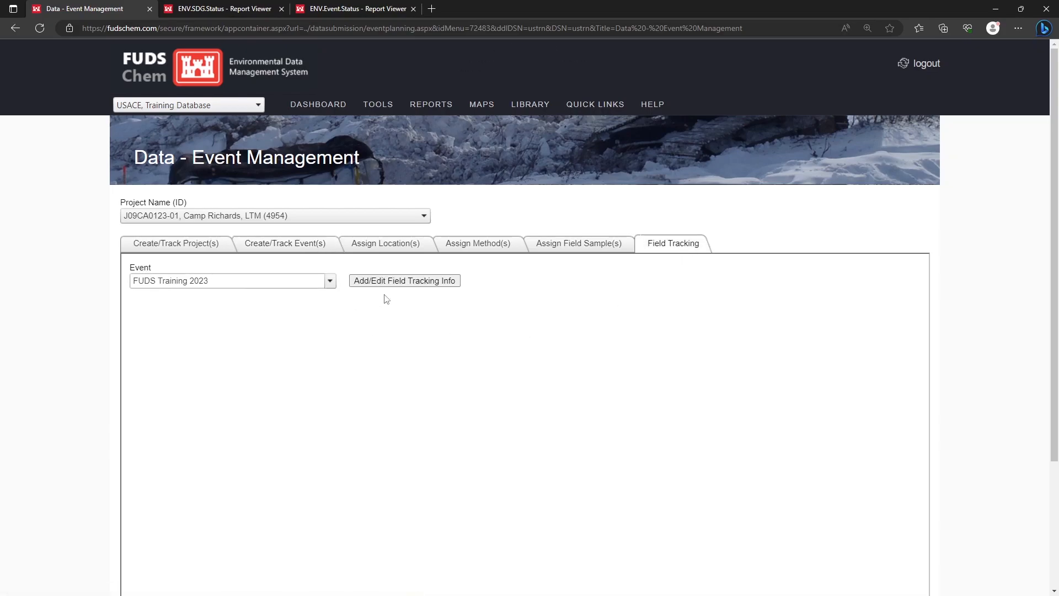
left_click(427, 283)
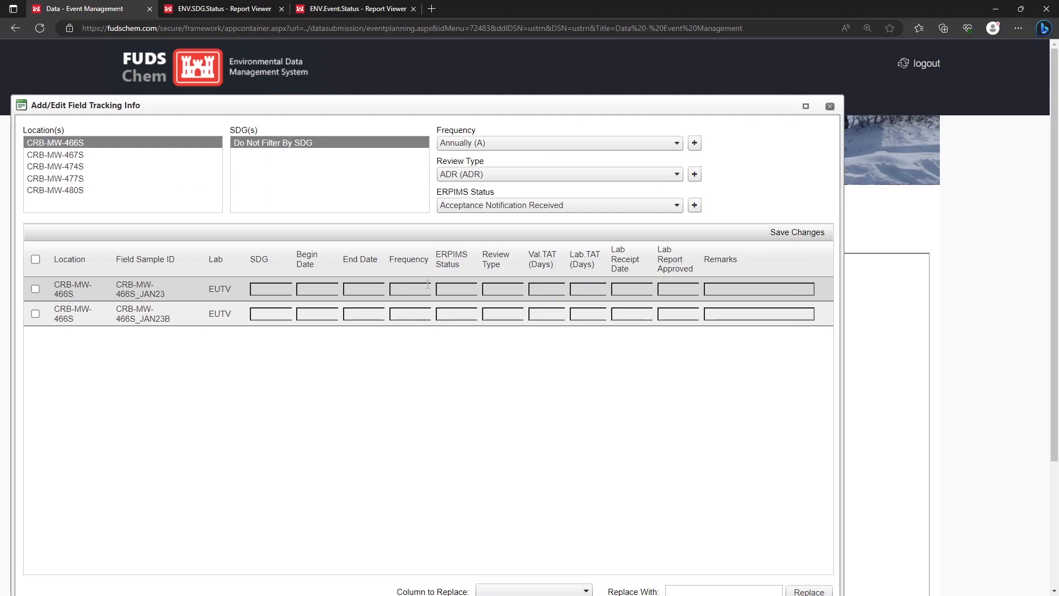
left_click_drag(842, 271, 1005, 270)
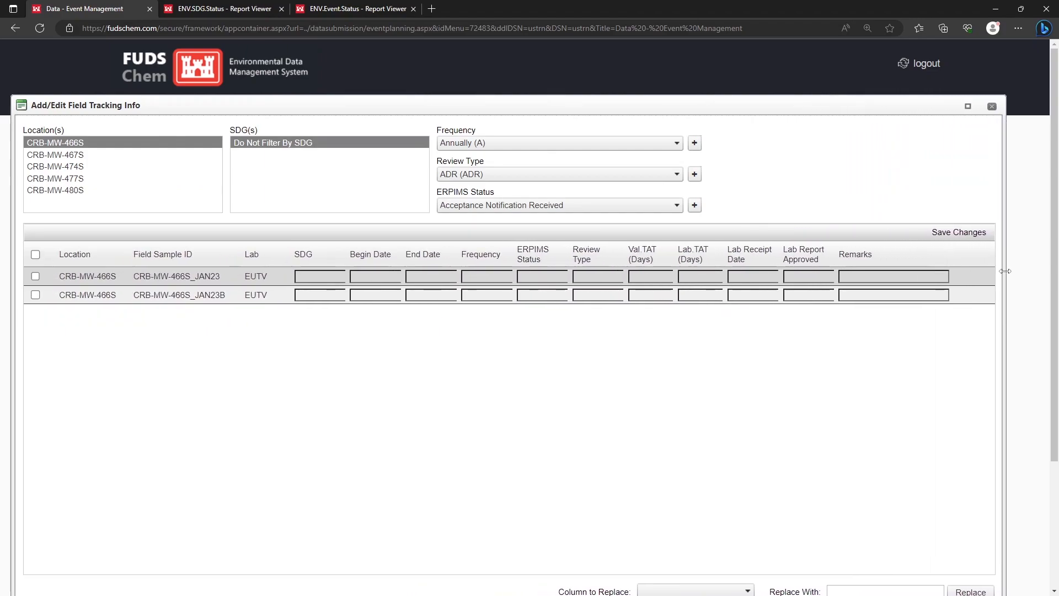
left_click(70, 193, "shift")
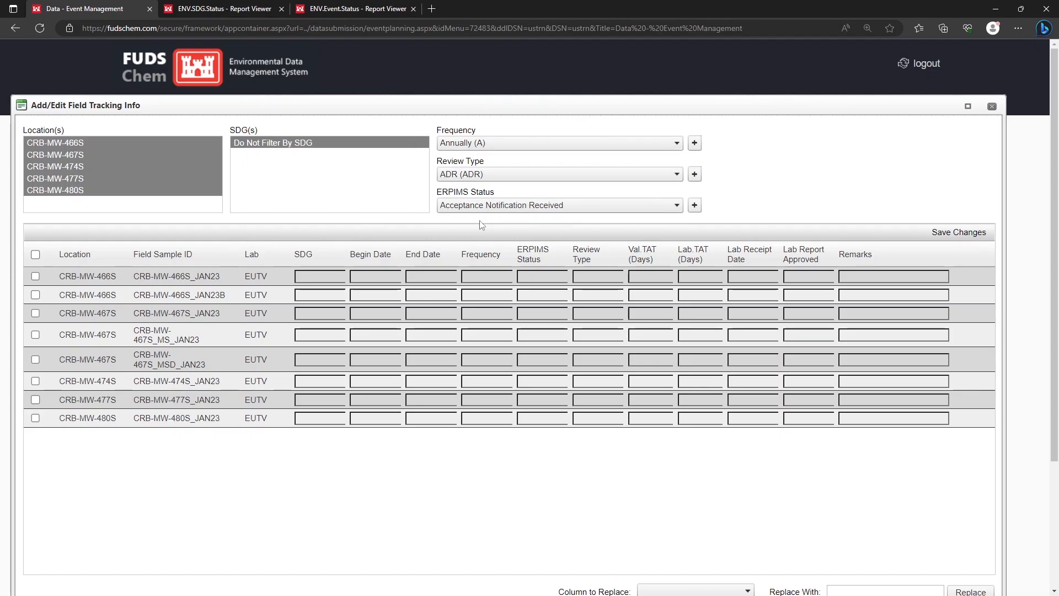
mouse_move(675, 106)
left_mouse_down()
mouse_move(684, 61)
mouse_move(684, 269)
mouse_move(684, 98)
left_mouse_up()
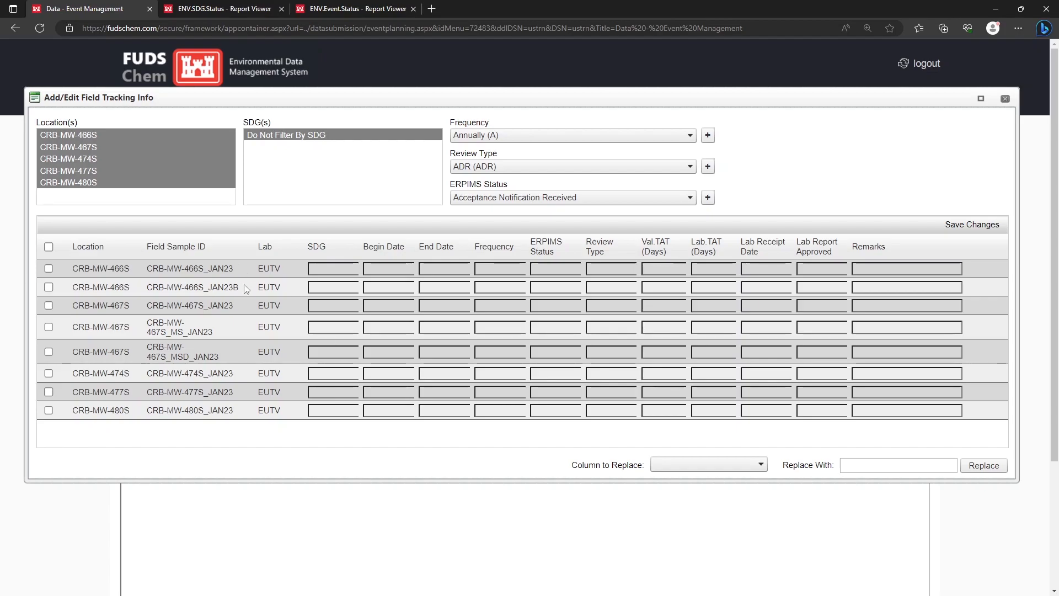
- Fill the Planned SDG column with SEDD 1 for the two CRB-MW-466S samples
left_click(49, 268)
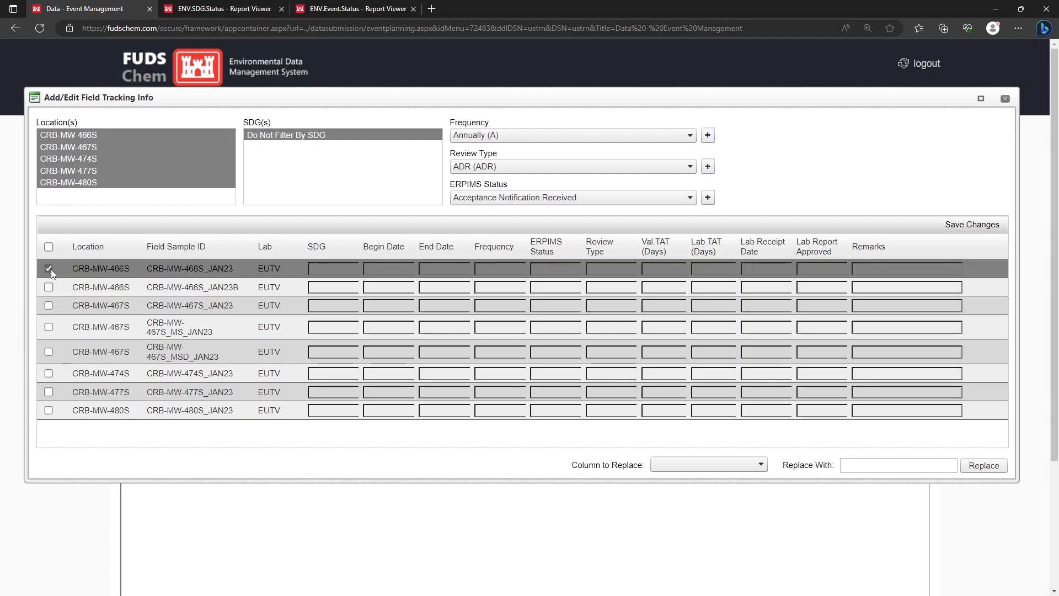
left_click(49, 287)
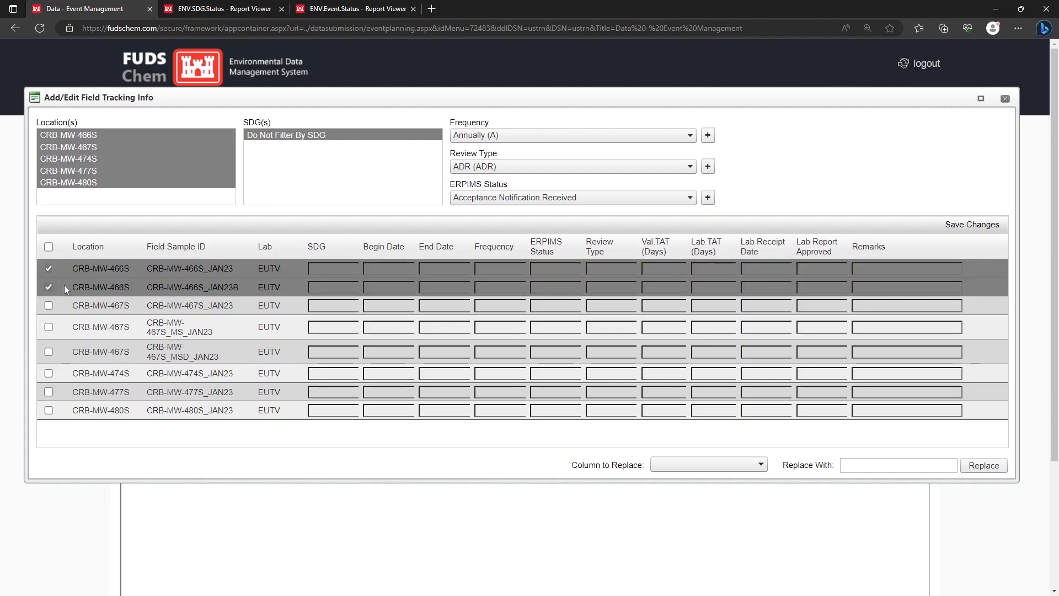
left_click(717, 465)
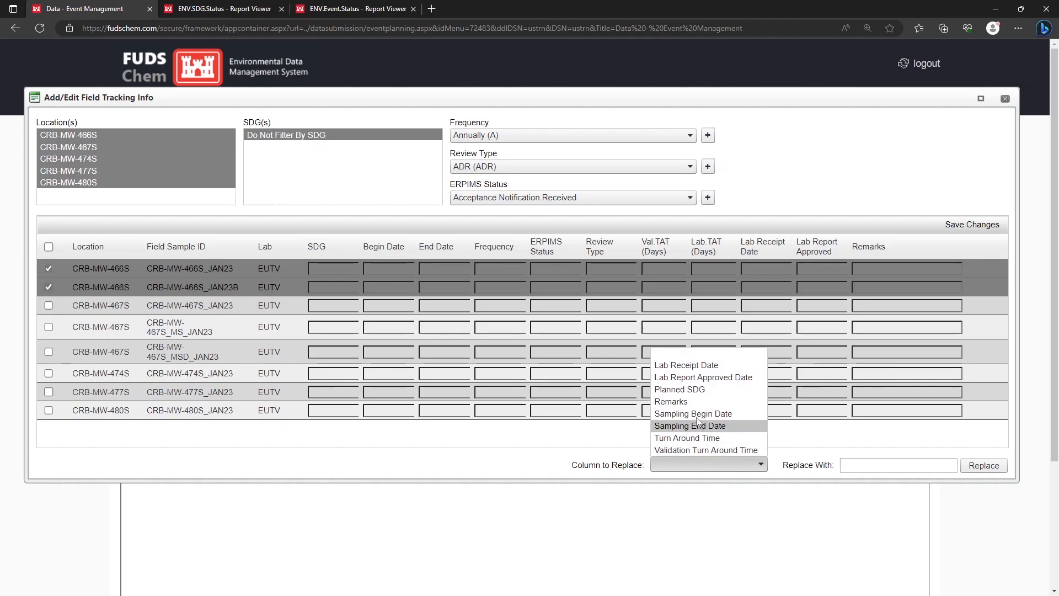
left_click(693, 389)
left_click(851, 465)
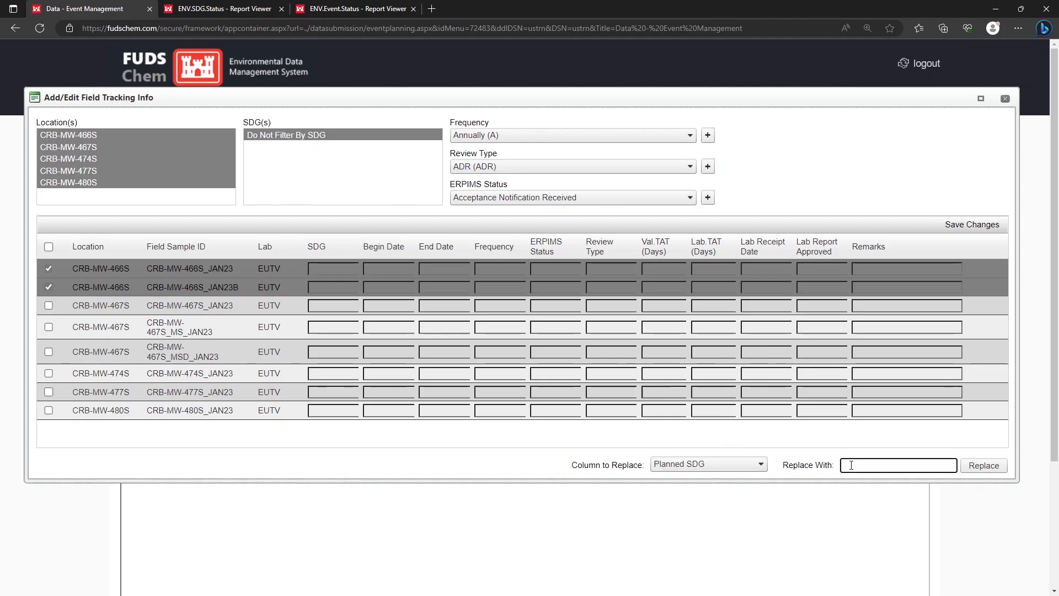
type("SEDD 1")
left_click(974, 469)
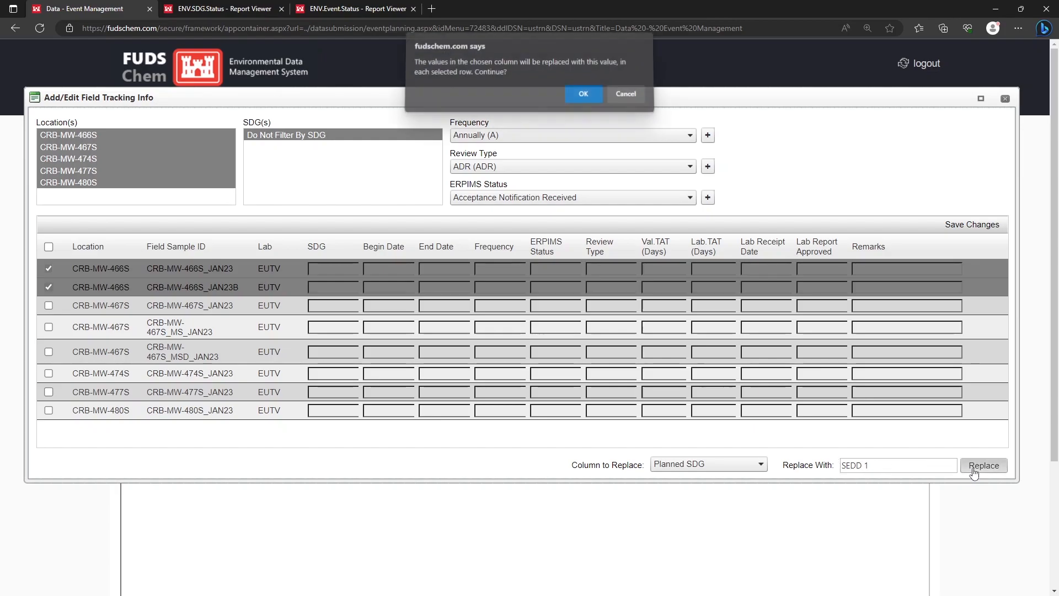
left_click(579, 98)
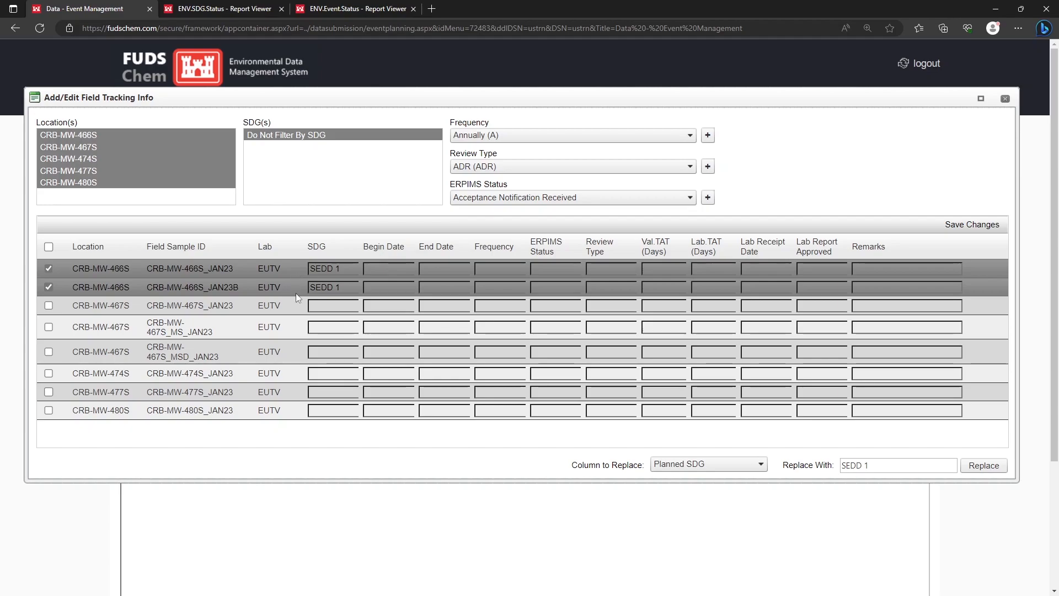
- Fill the Planned SDG column with SEDD 2 for all samples except the two from CRB-MW-466S
left_click(48, 247)
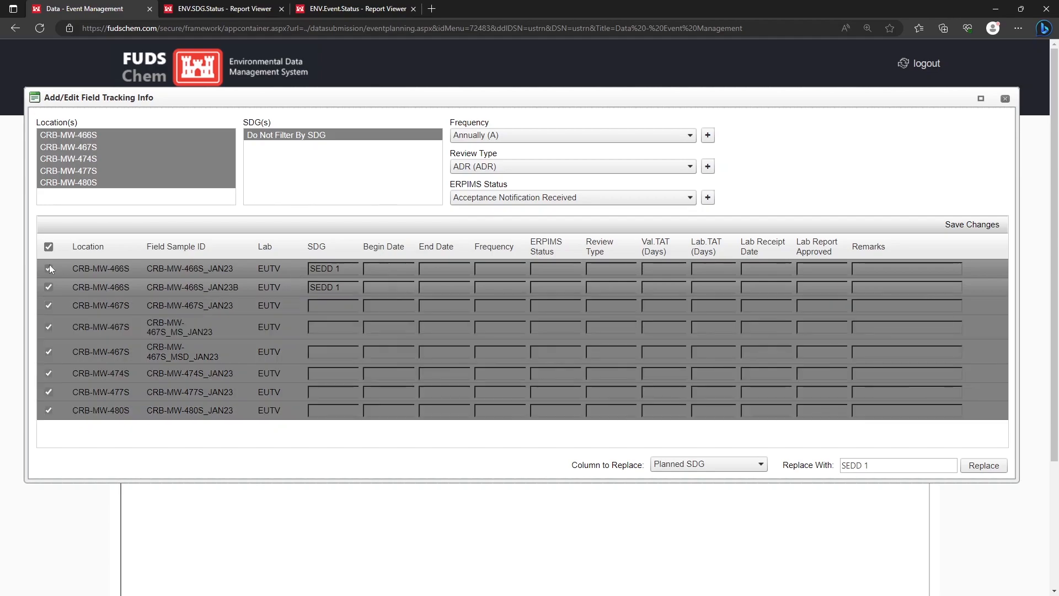
left_click(49, 268)
left_click(49, 287)
left_click(898, 468)
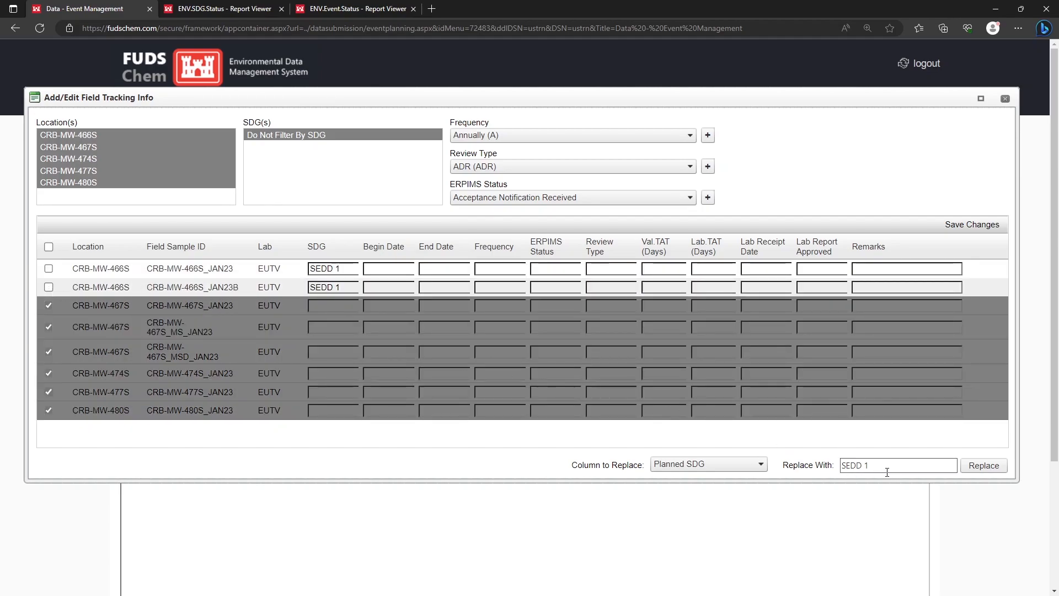
key("BackSpace")
type("2")
left_click(985, 467)
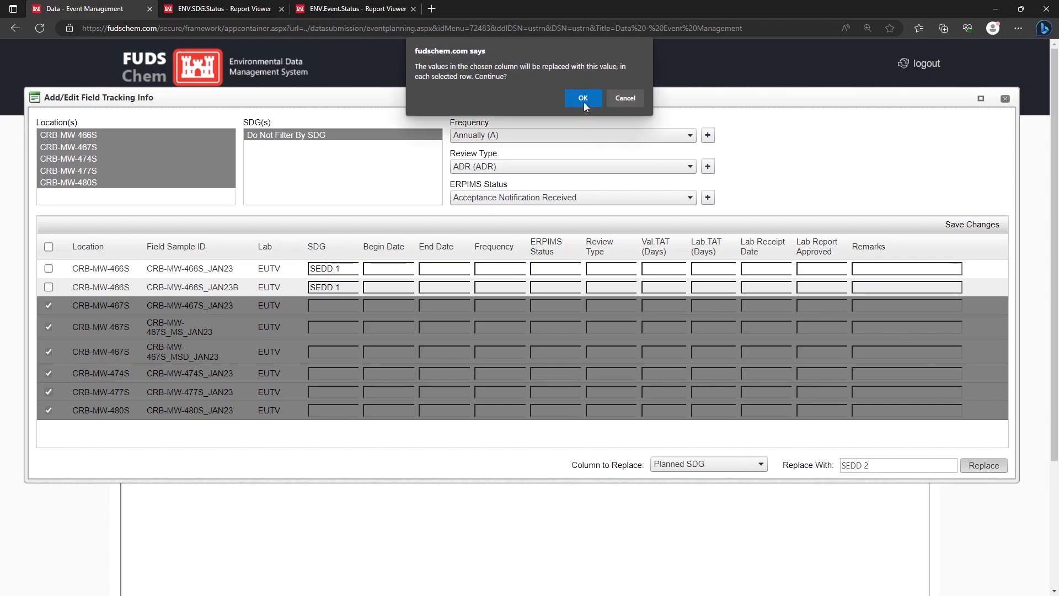
left_click(583, 101)
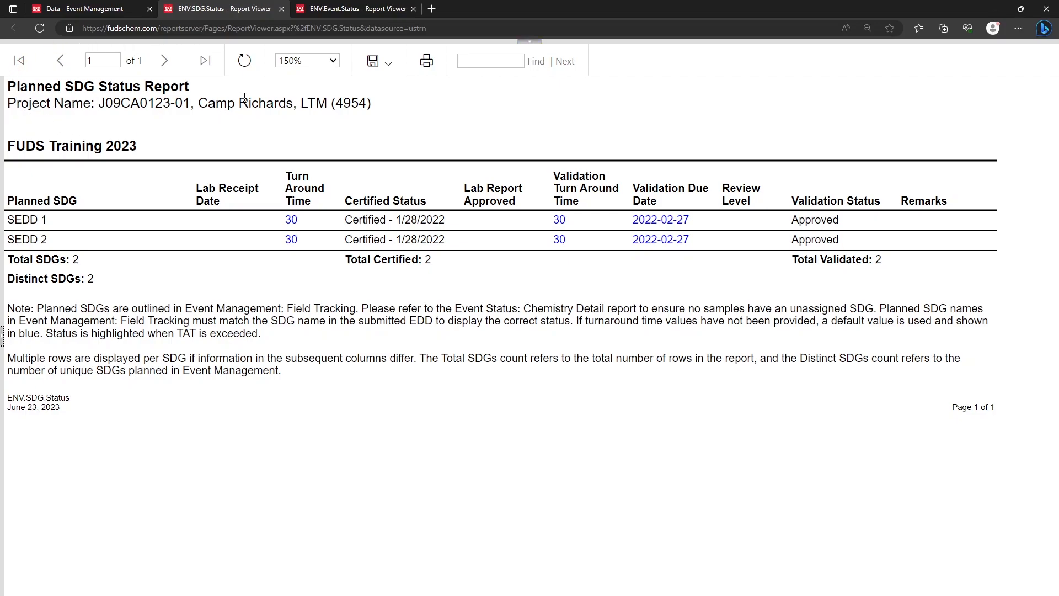
- Return from the SDG status report to the field tracking table and apply the Quarterly (Q) frequency to all samples
left_click(104, 14)
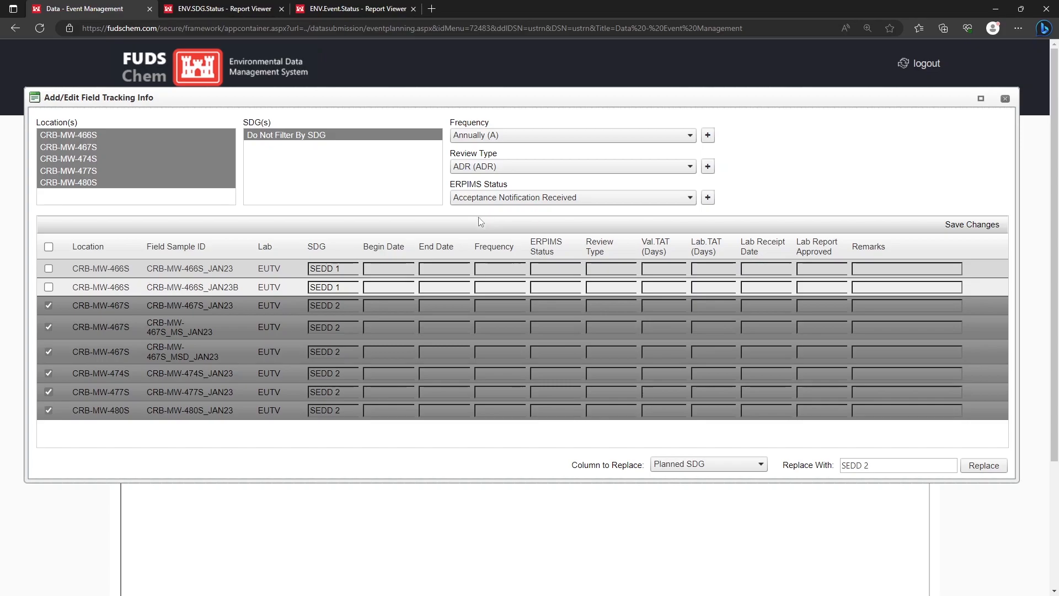
left_click(48, 247)
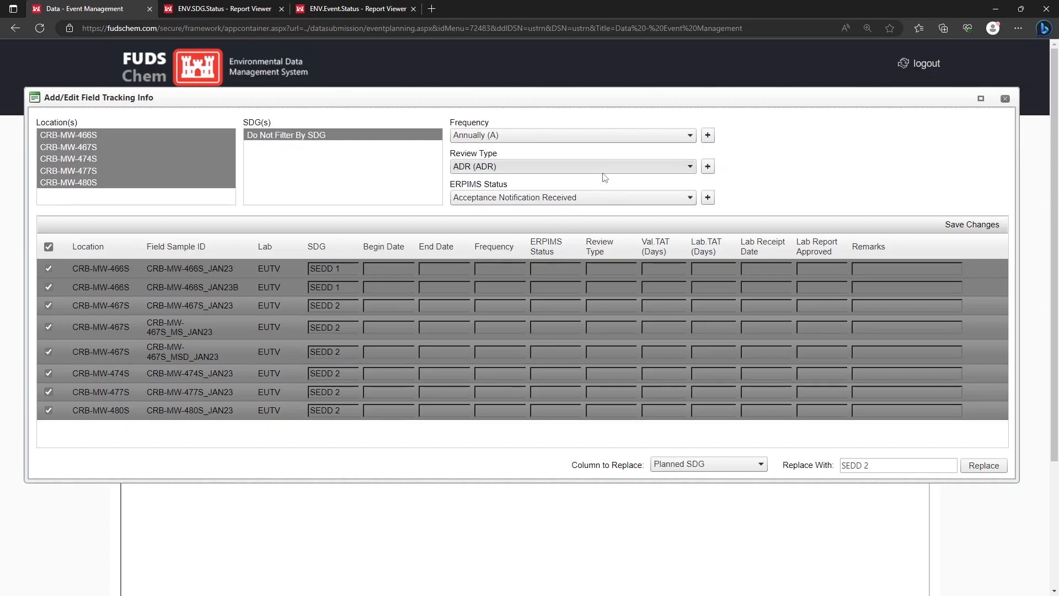
left_click(610, 136)
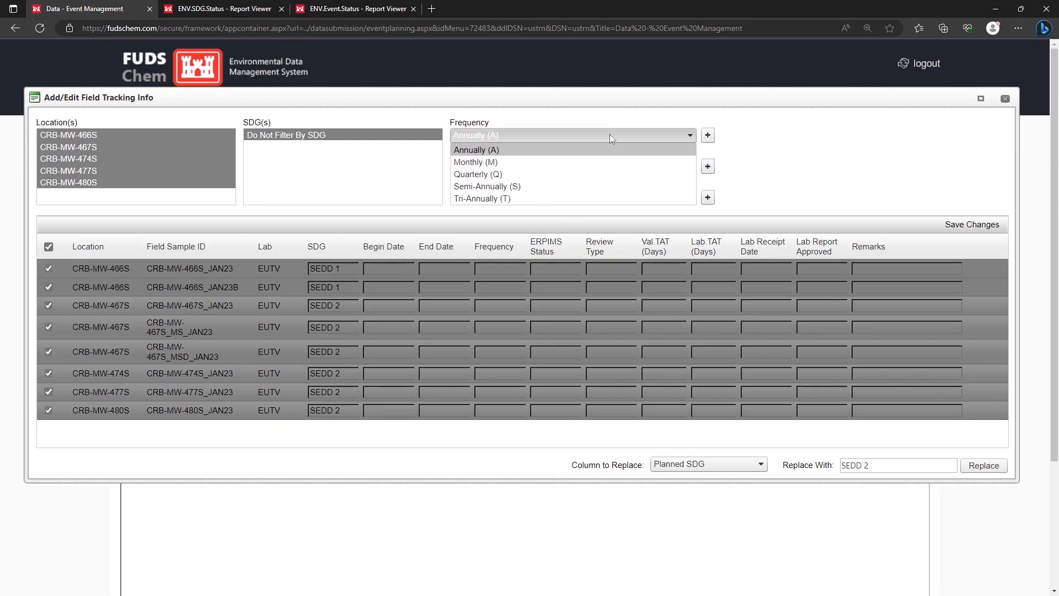
left_click(599, 173)
left_click(706, 137)
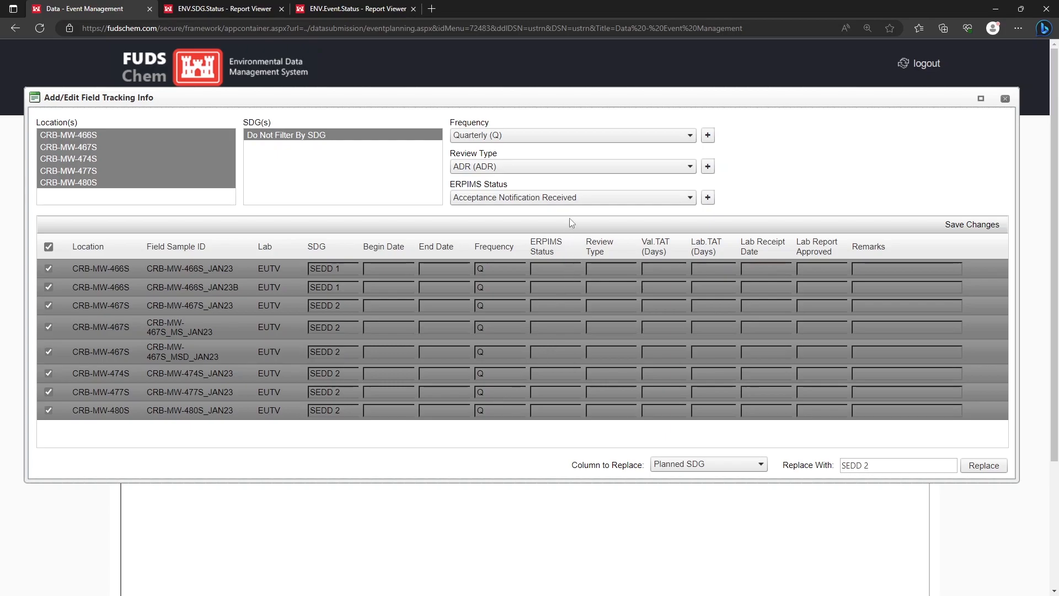
- Apply the review type Stage 2B Validation Electronic and Manual (S2BVEM) to all the SEDD 2 samples
left_click(551, 167)
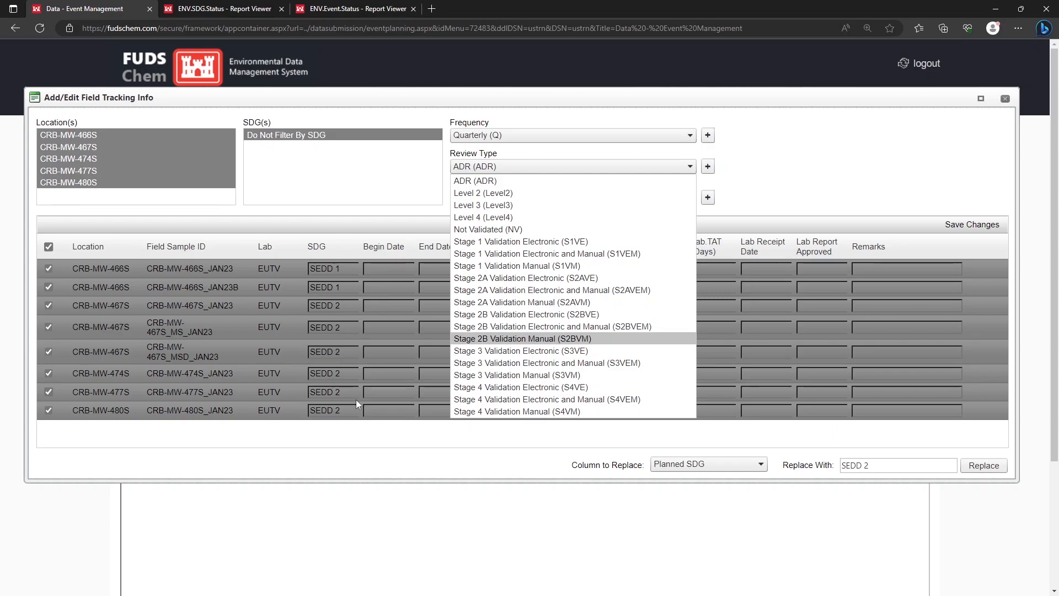
left_click(435, 212)
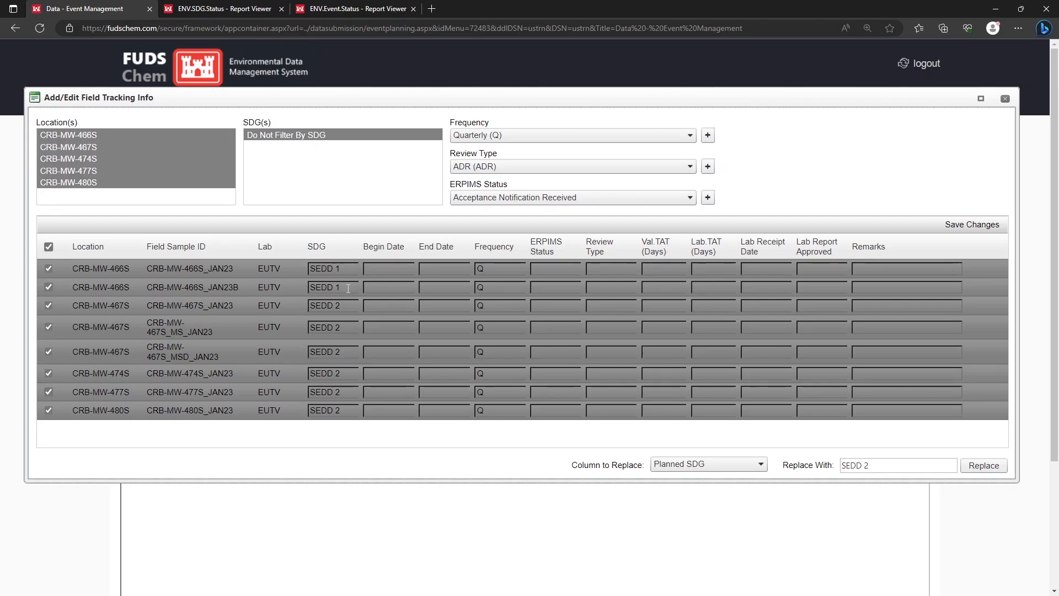
left_click(48, 268)
left_click(48, 287)
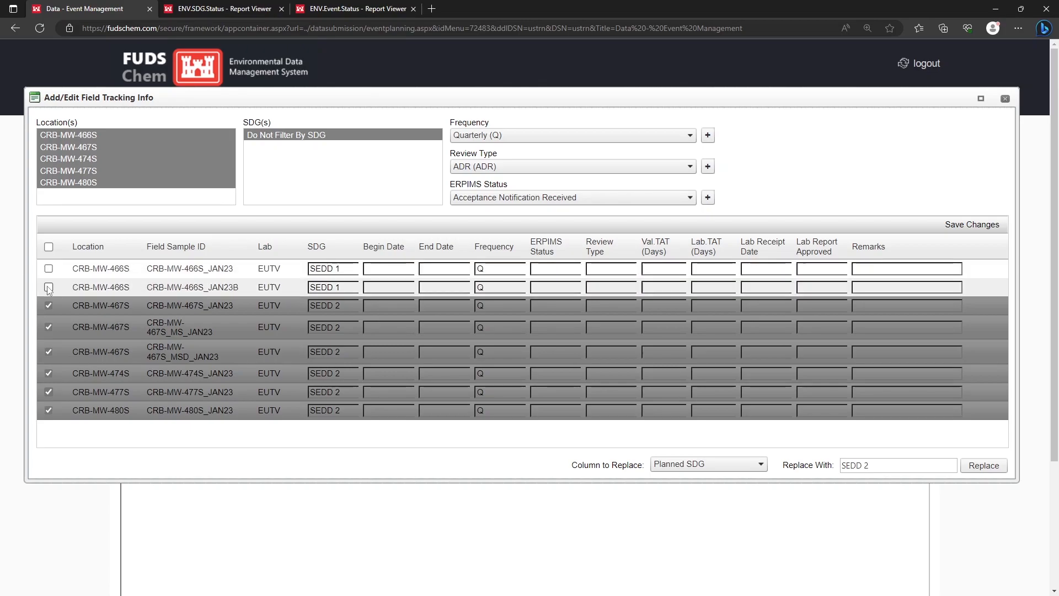
left_click(606, 168)
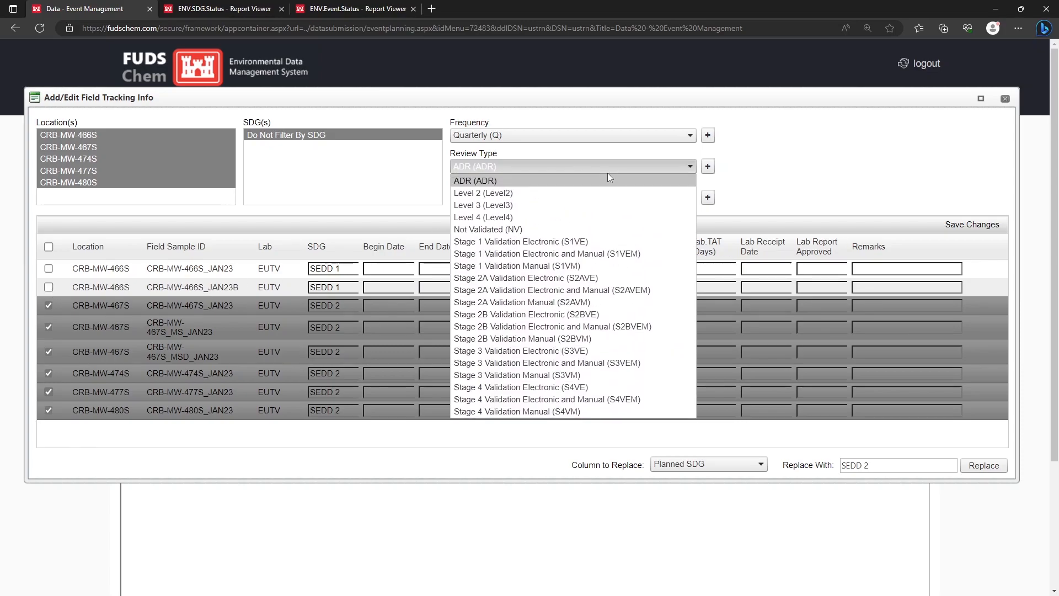
left_click(623, 326)
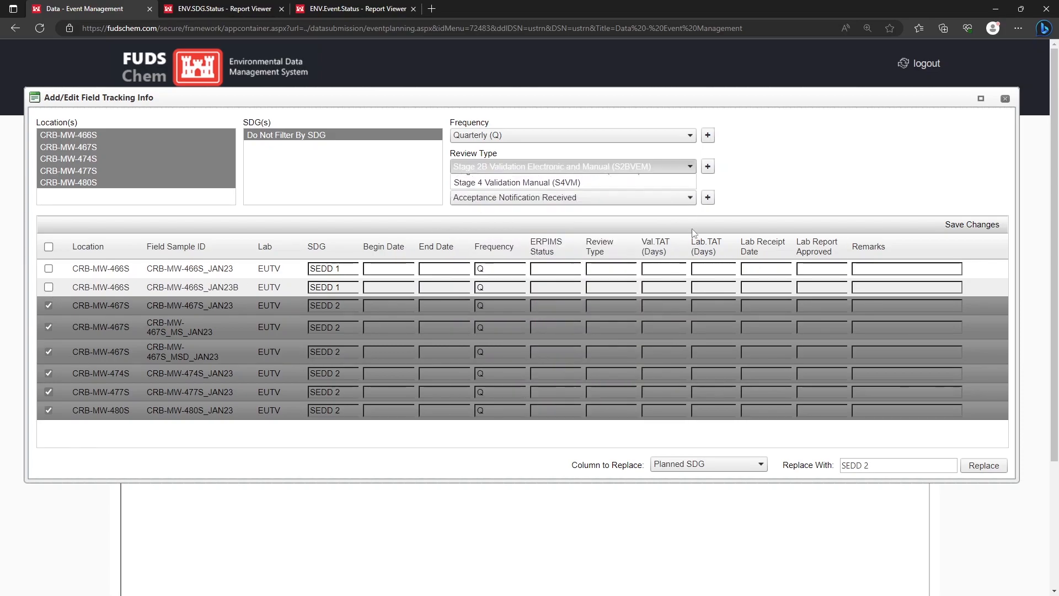
left_click(707, 169)
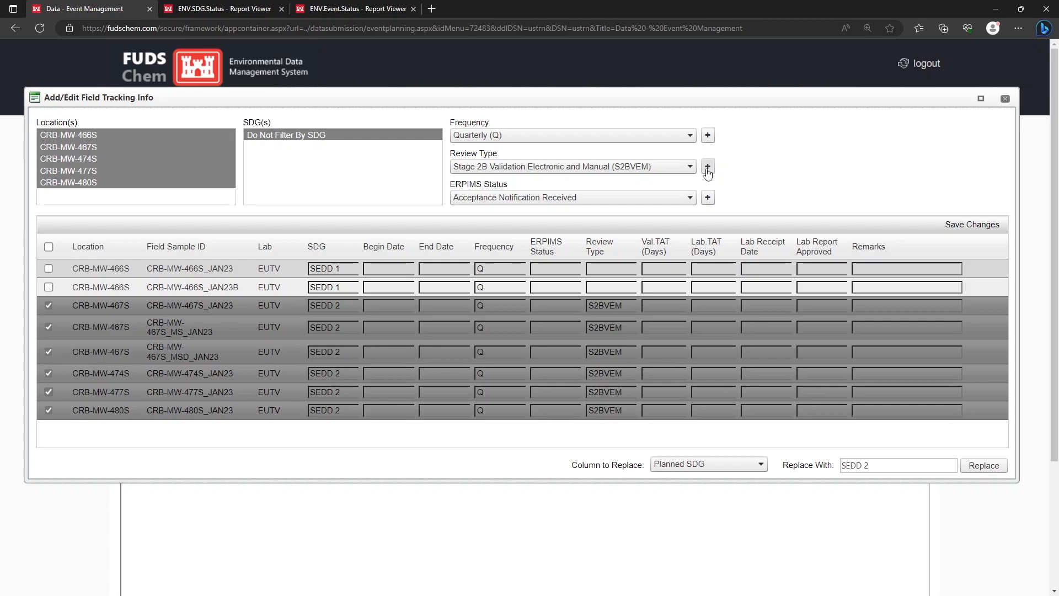
- Apply the review type Stage 4 Validation Electronic and Manual (S4VEM) to only the two SEDD 1 samples
left_click(49, 248)
left_click(48, 247)
left_click(48, 268)
left_click(49, 287)
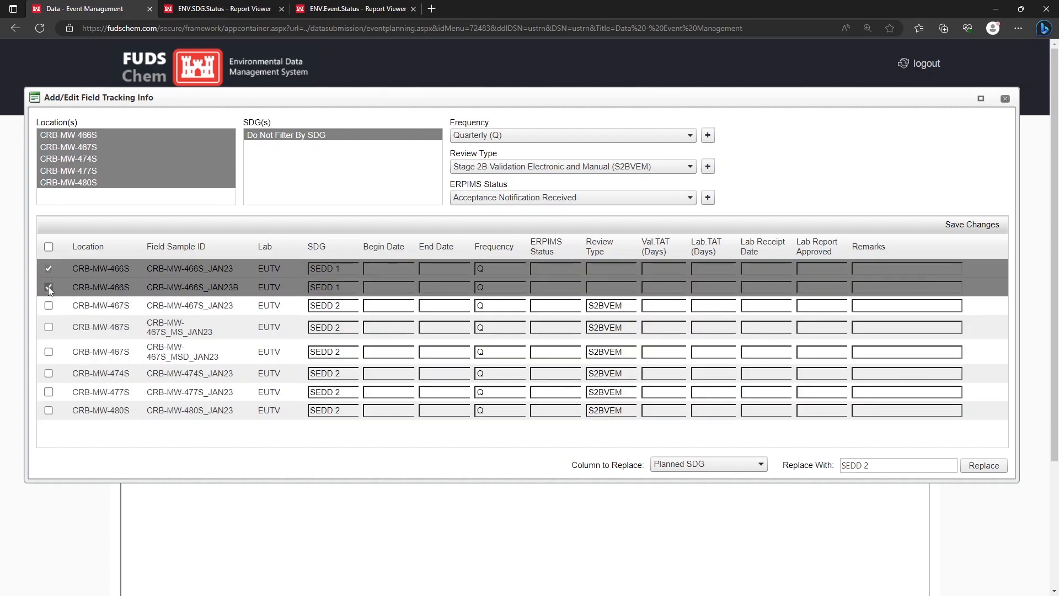
left_click(690, 167)
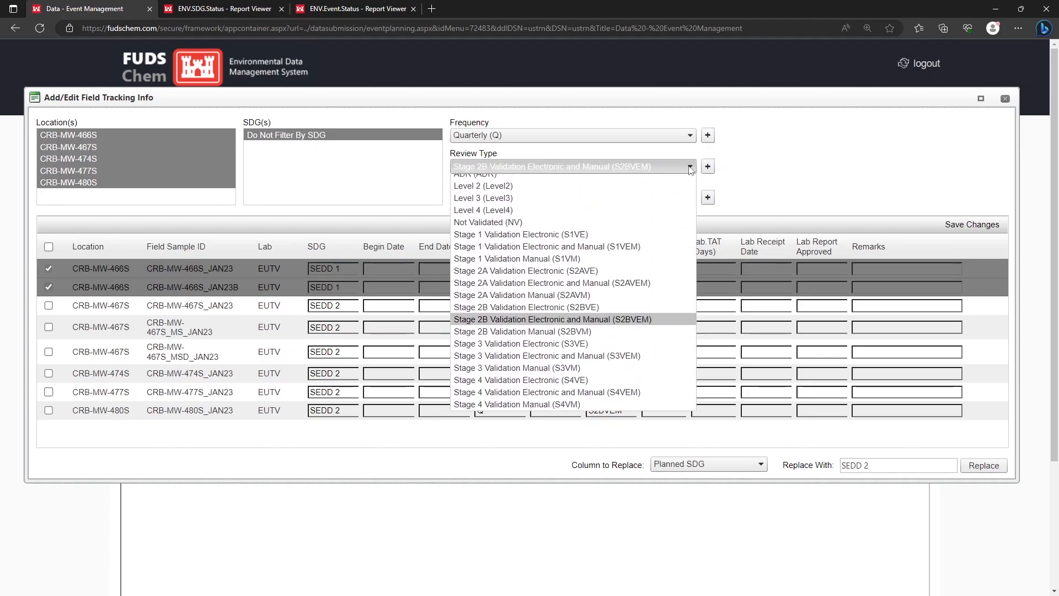
left_click(648, 398)
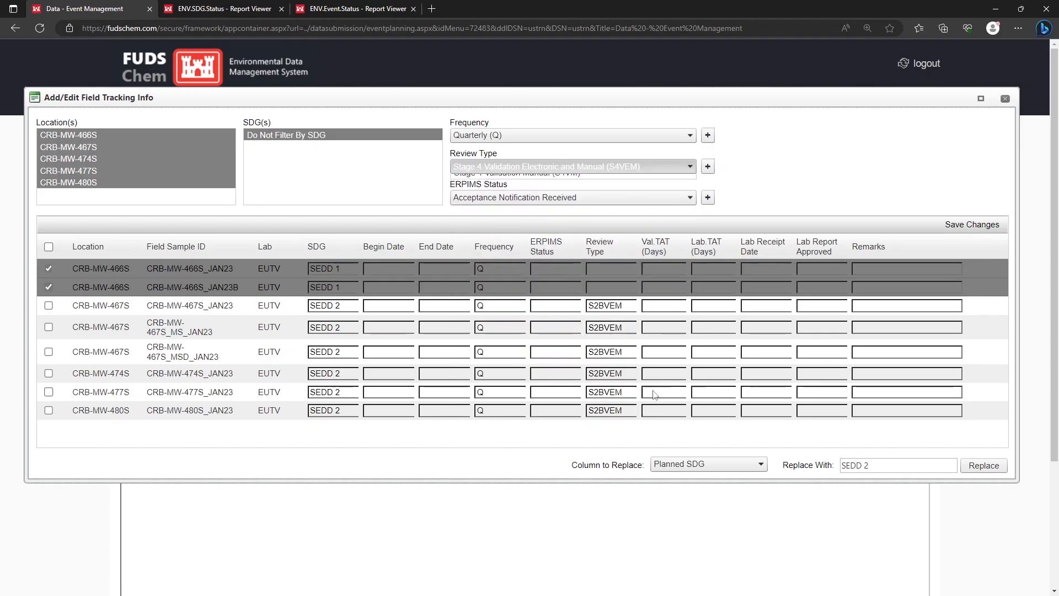
left_click(708, 167)
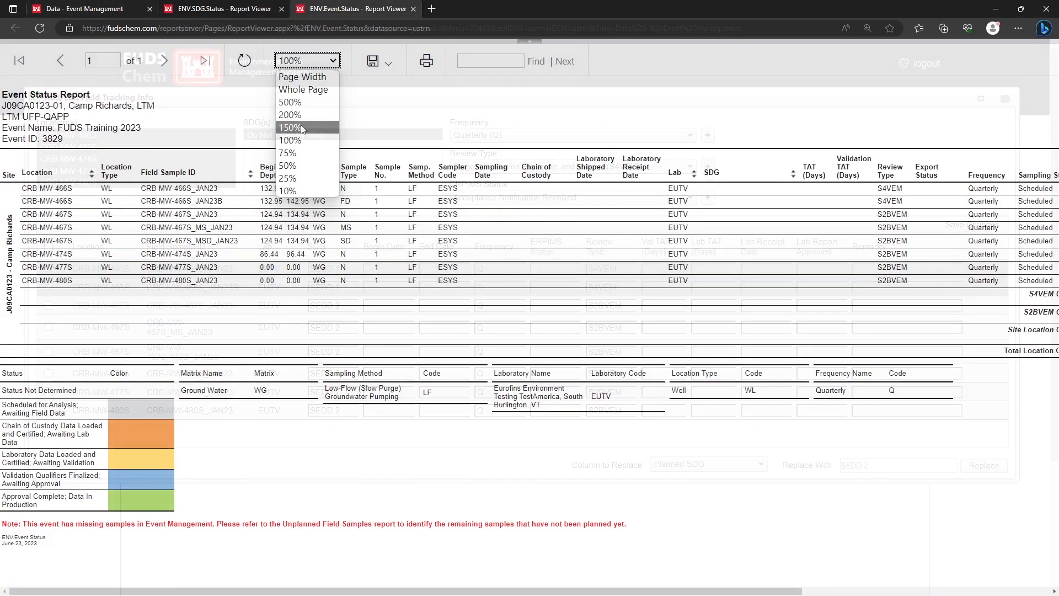
- Enlarge the Event Status Report to 150% and examine its review type, frequency and location count columns
left_click(303, 132)
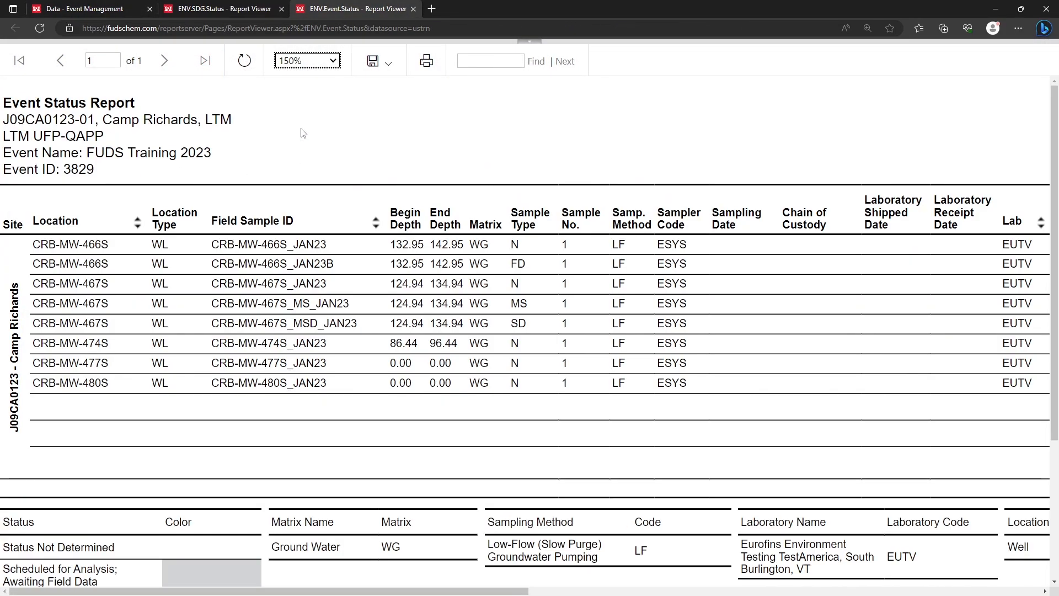
left_click(303, 132)
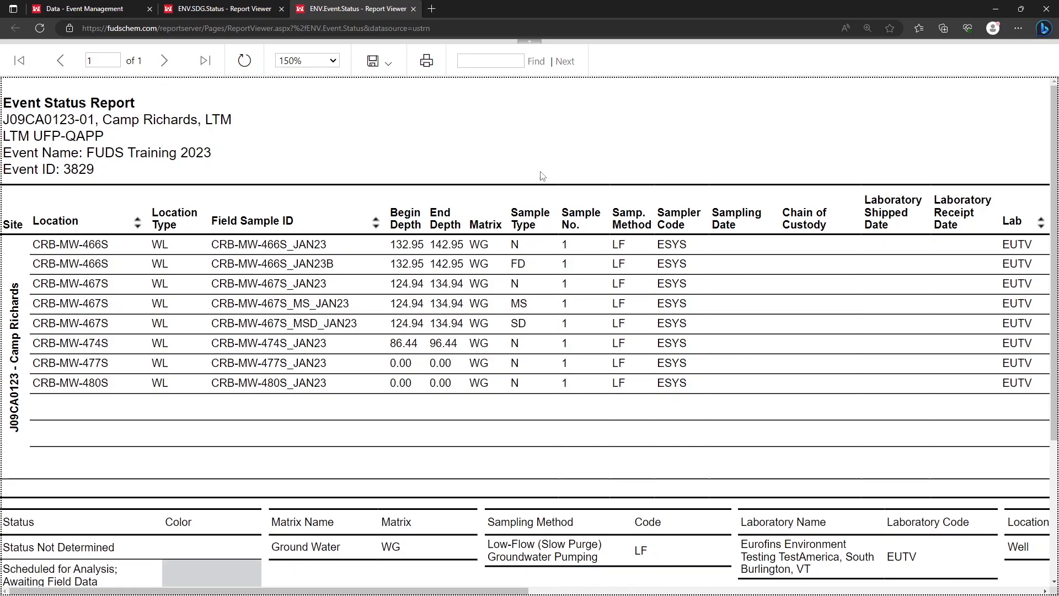
scroll(482, 155, "right", 14)
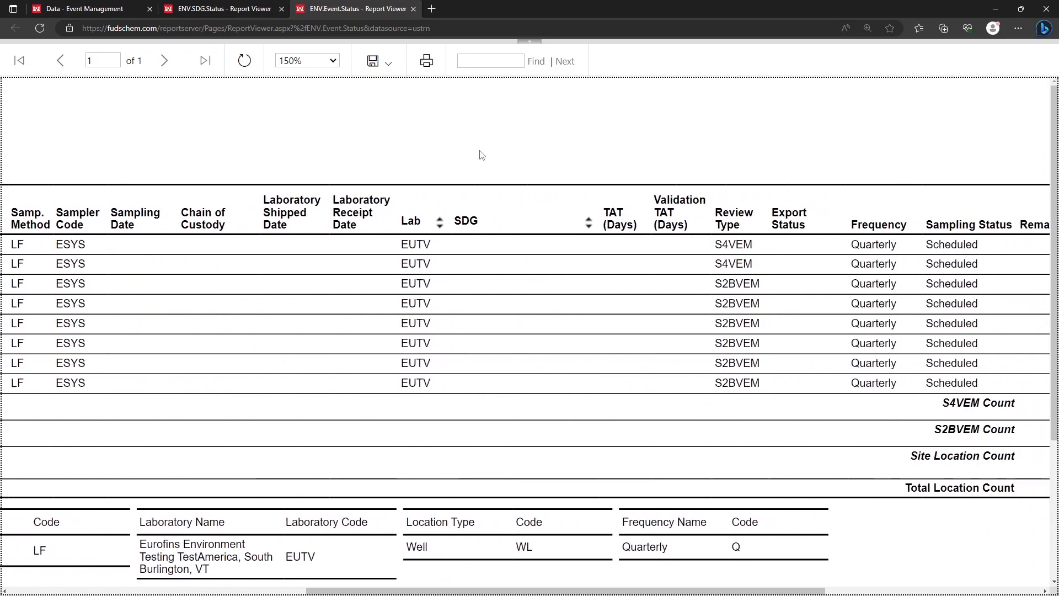
scroll(480, 154, "right", 5)
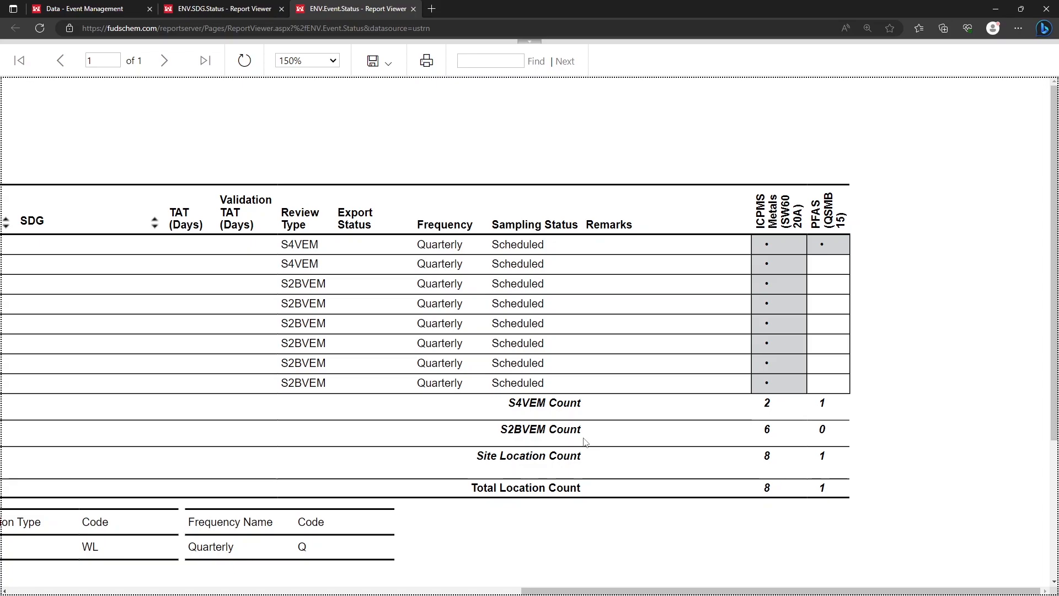
- Return from the Event Status Report to the field tracking table and apply the ERPIMS status Not Required to all samples
left_click(97, 10)
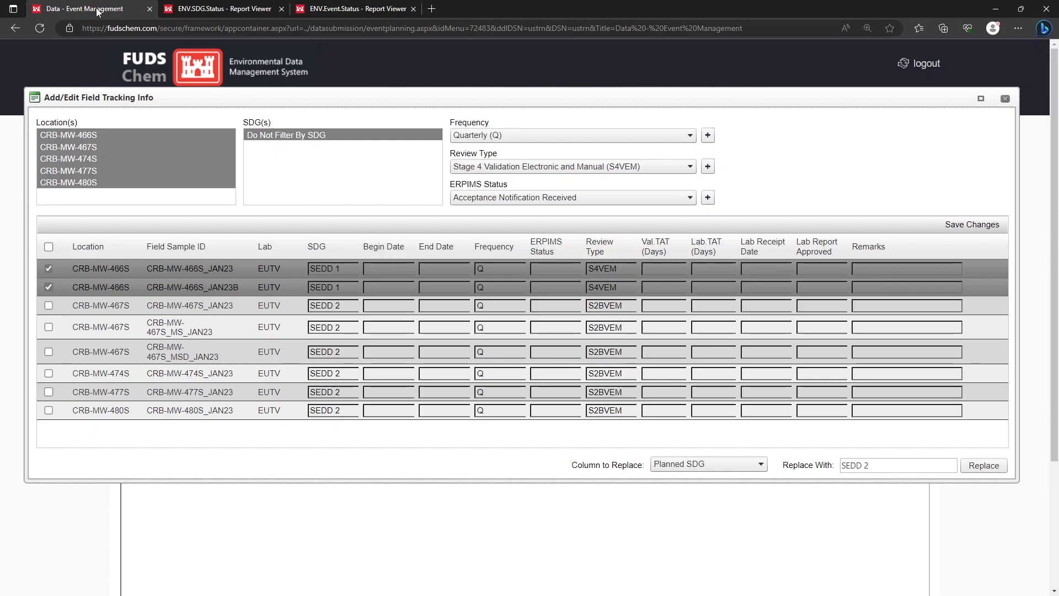
left_click(49, 247)
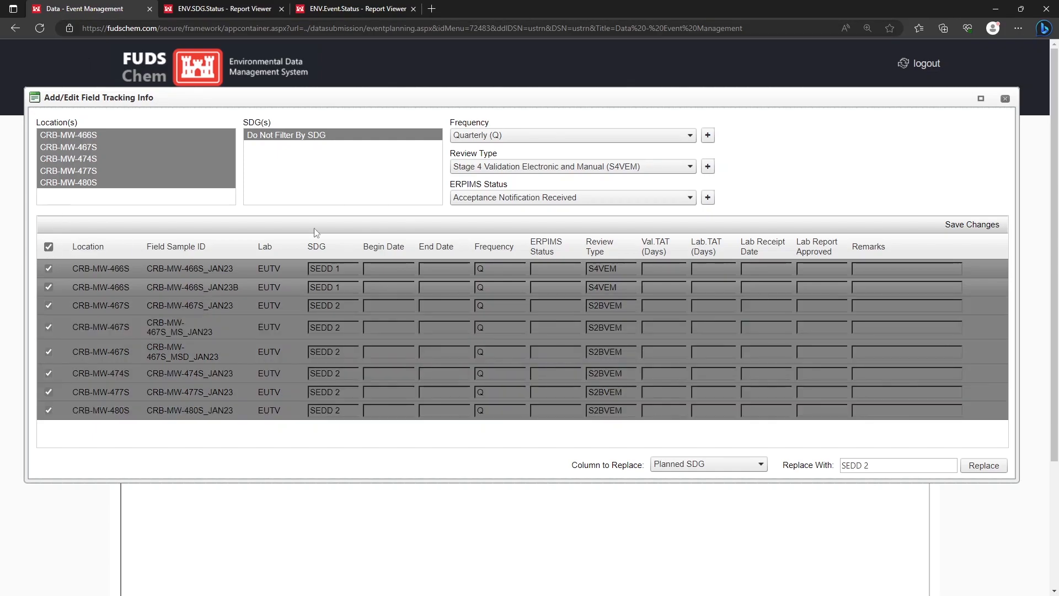
left_click(495, 199)
left_click(485, 223)
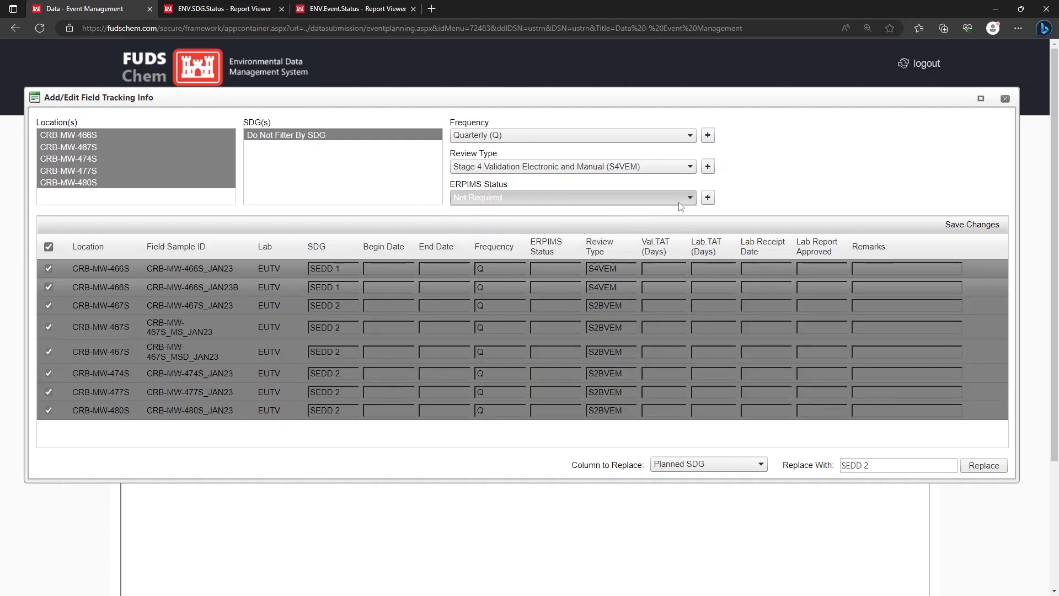
left_click(707, 198)
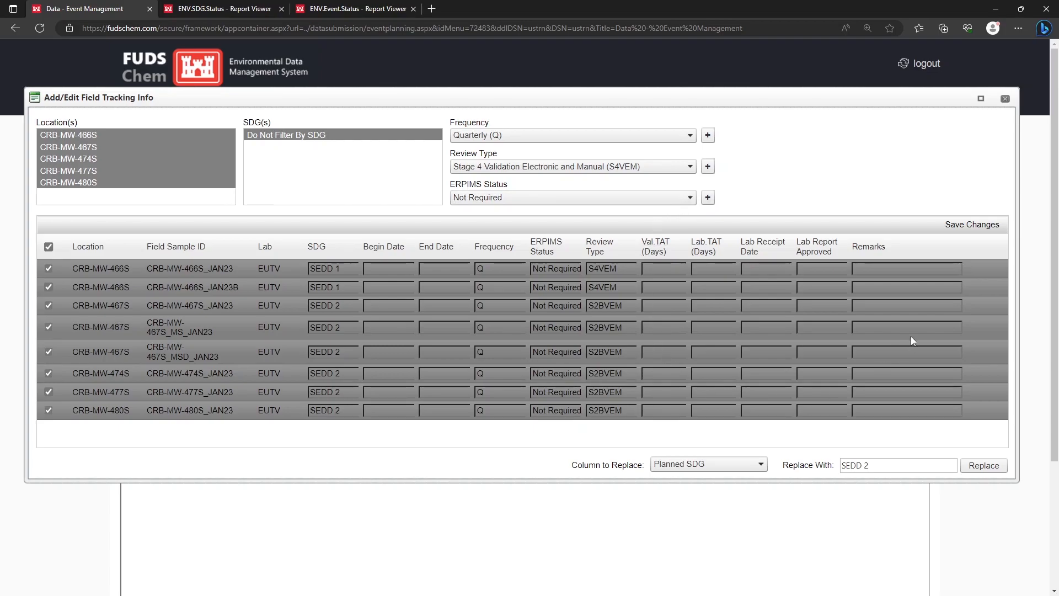
- Replace the lab Turn Around Time with 30 days for all samples and confirm the replacement
left_click(720, 462)
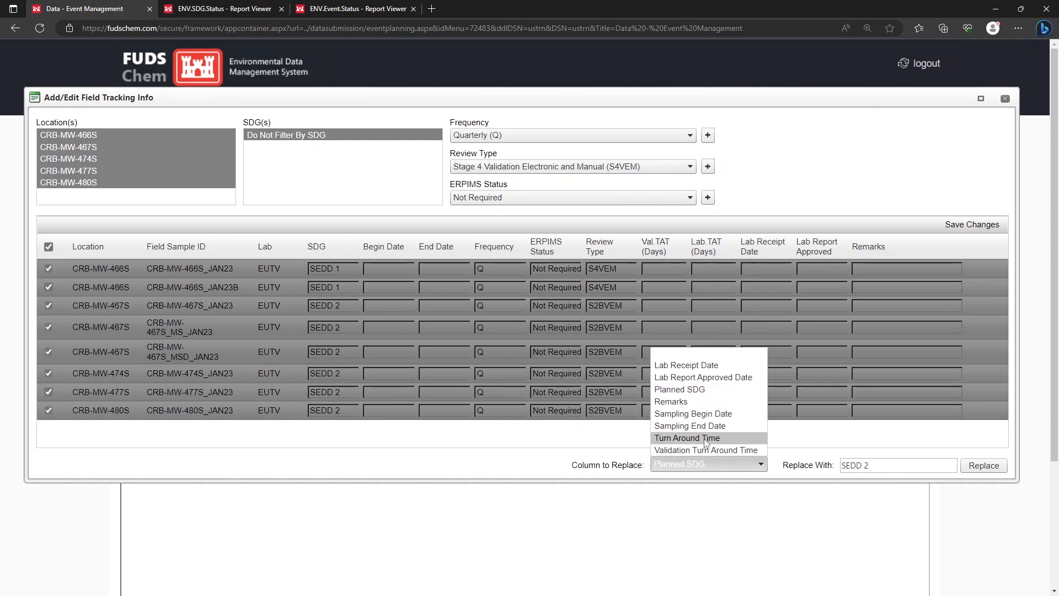
left_click(687, 440)
left_click_drag(867, 465, 841, 464)
key("BackSpace")
type("30")
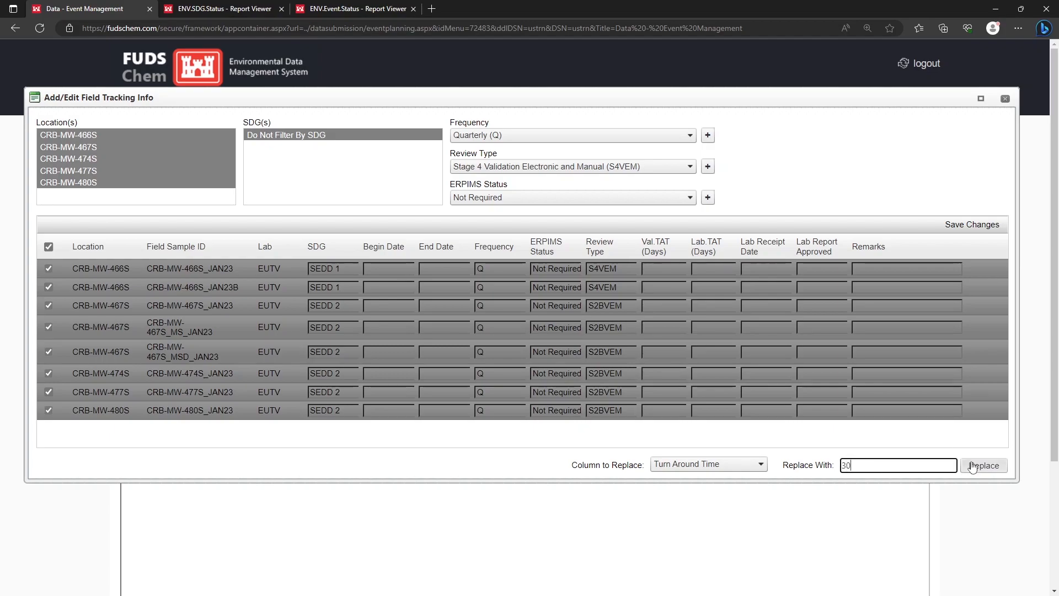
left_click(972, 467)
left_click(582, 97)
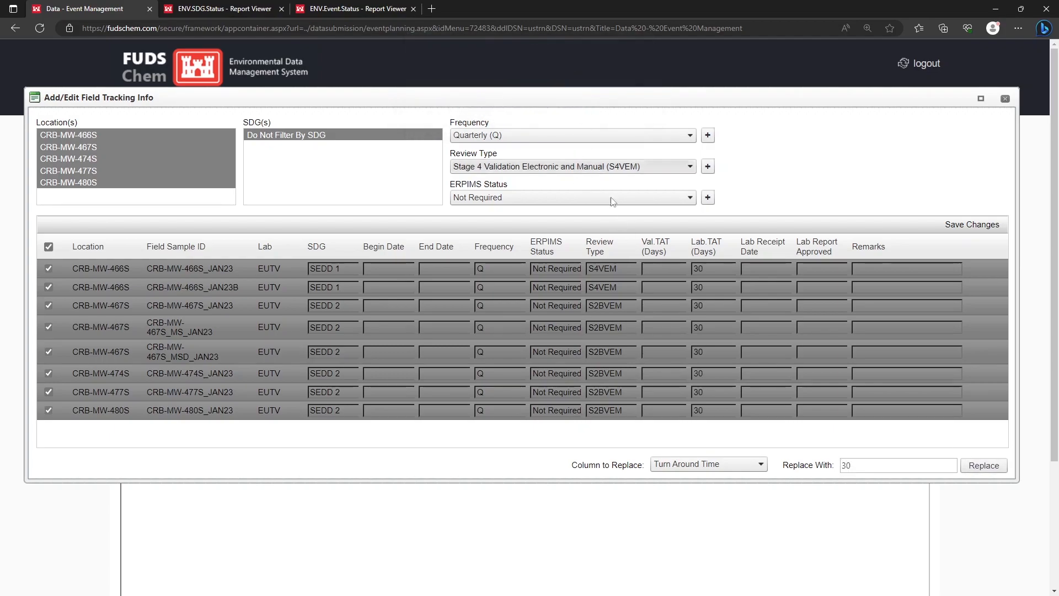
- Replace the Validation Turn Around Time with 21 days for all samples and confirm the replacement
left_click(740, 465)
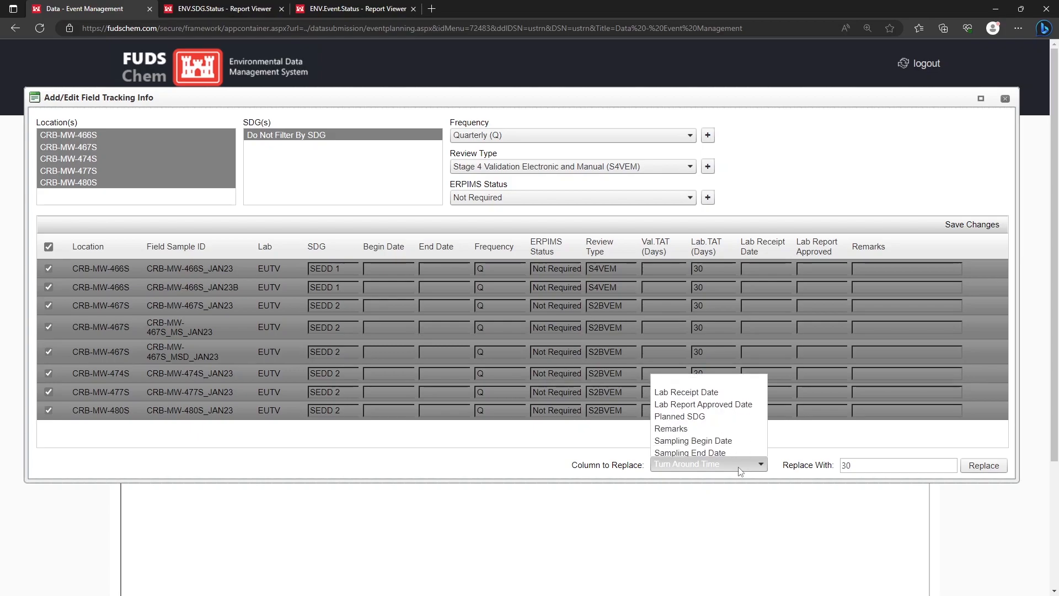
left_click(727, 453)
left_click(856, 463)
key("BackSpace")
key("BackSpace")
type("21")
left_click(966, 468)
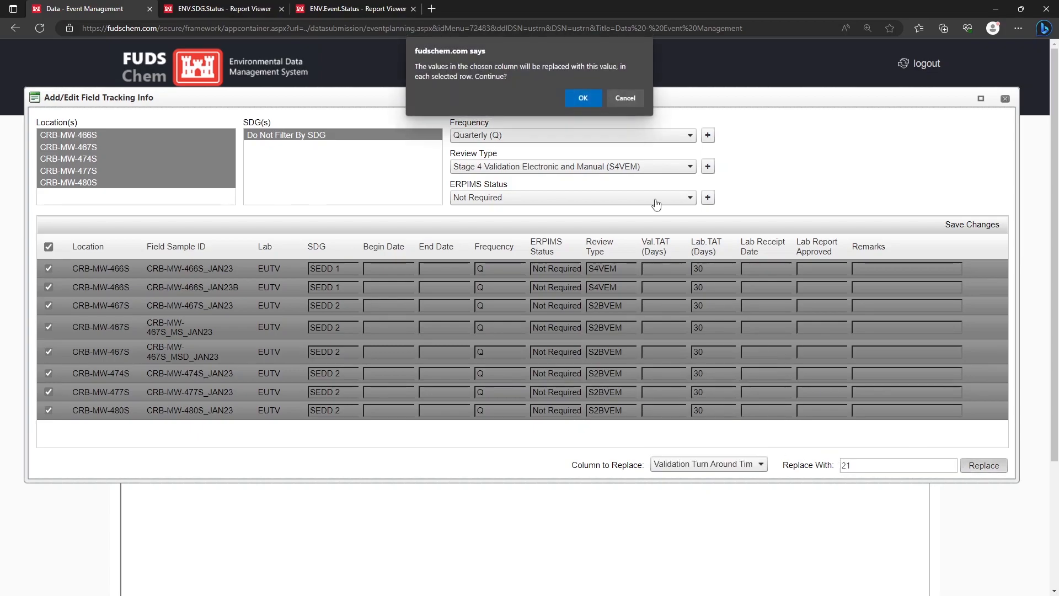
left_click(574, 97)
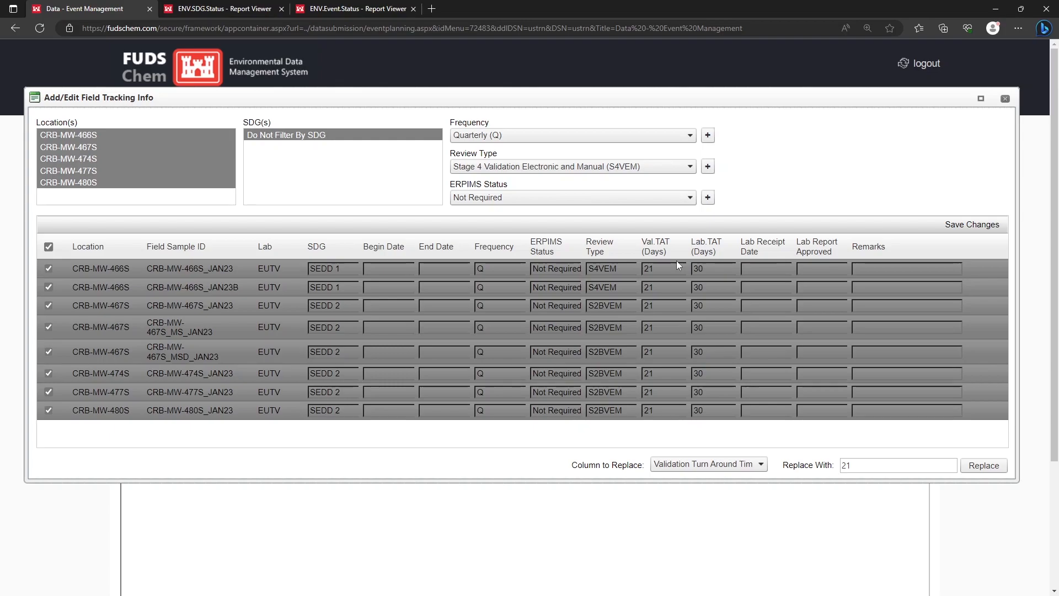
- Set the Lab Receipt Date to 12/28/2021 for only the two SEDD 1 samples
left_click(707, 464)
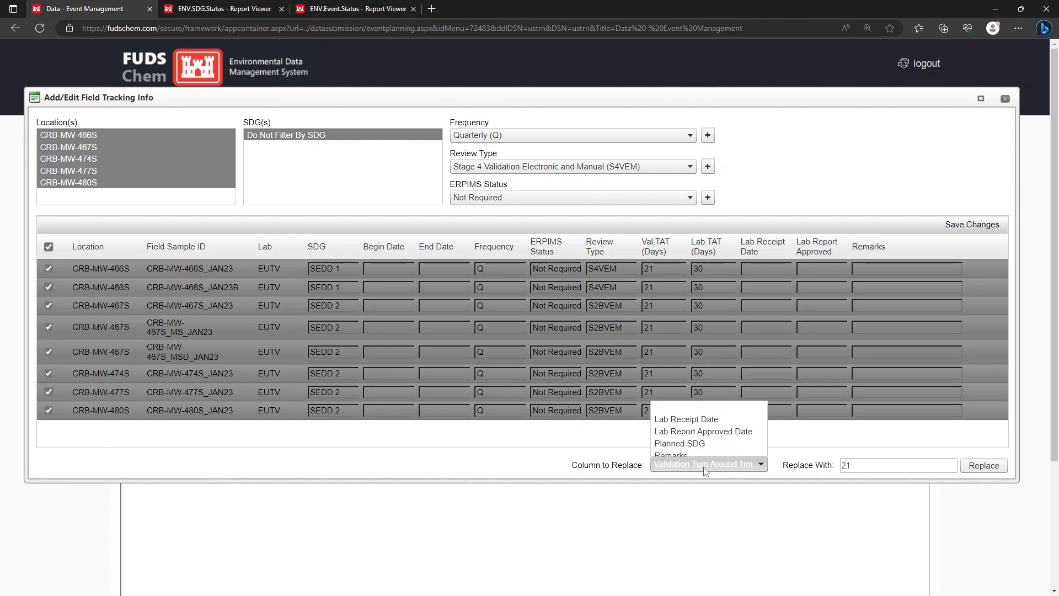
left_click(686, 364)
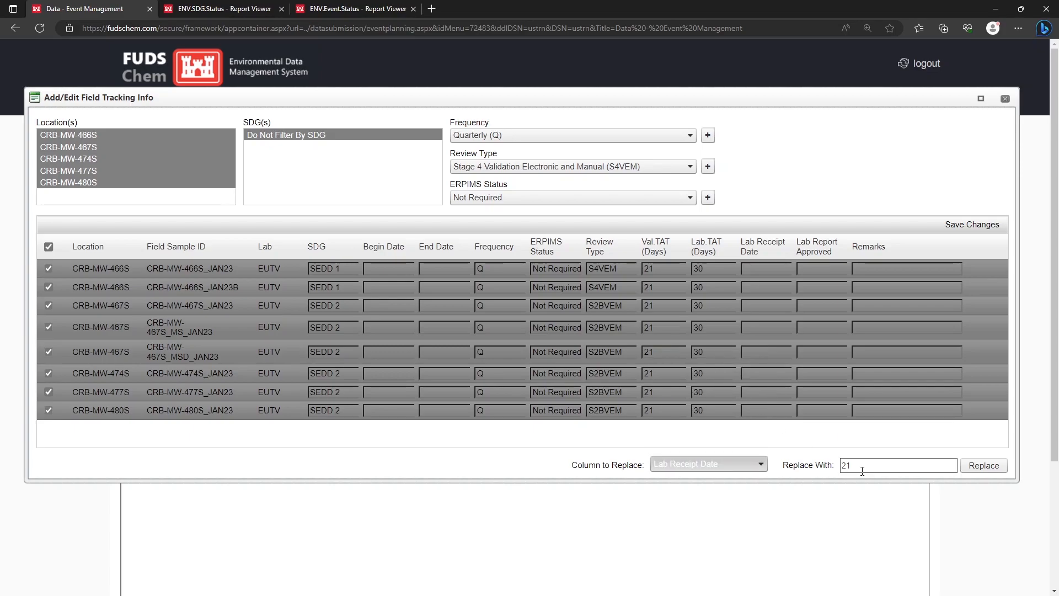
left_click(862, 467)
key("BackSpace")
key("BackSpace")
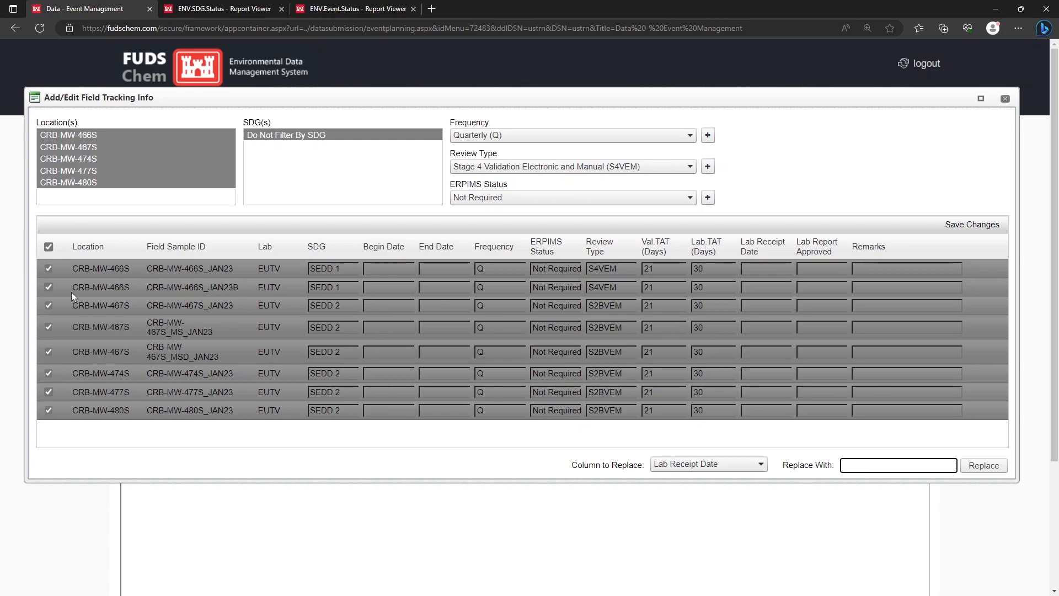
left_click(48, 246)
left_click(48, 268)
left_click(49, 288)
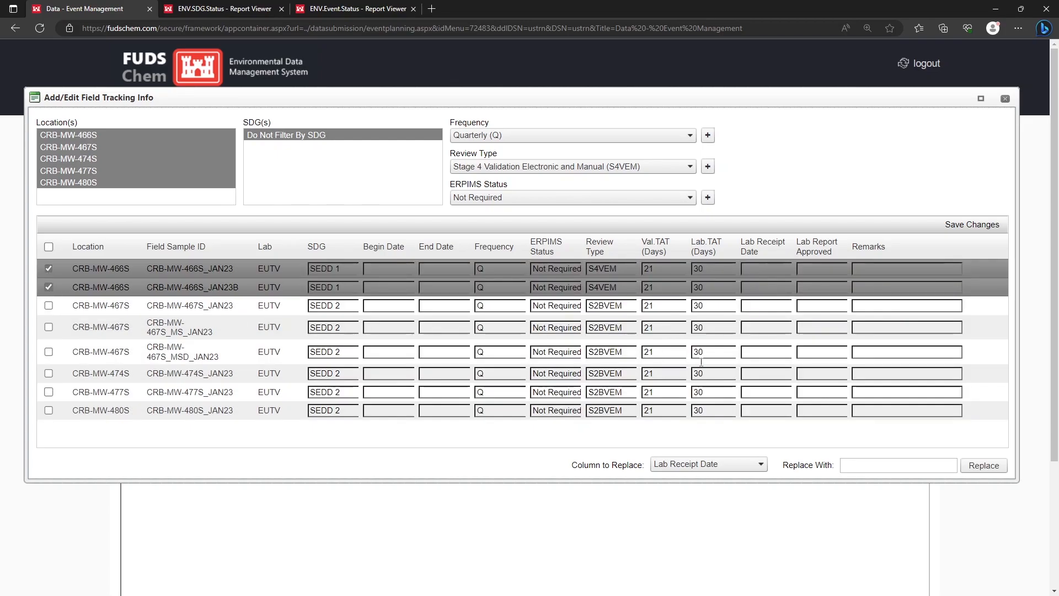
left_click(858, 464)
type("12/28/2021")
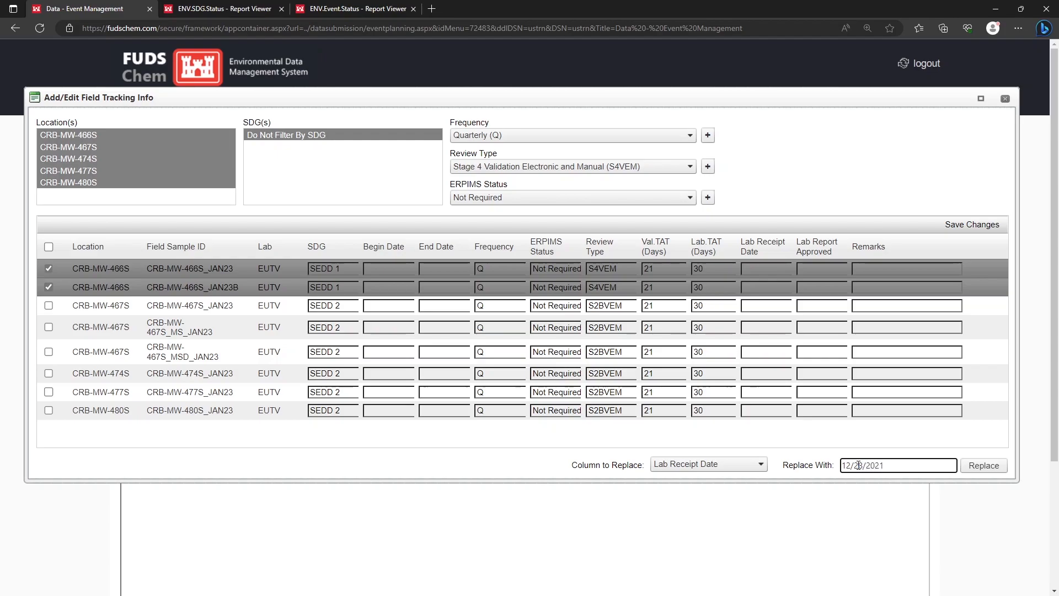
left_click(982, 466)
left_click(583, 98)
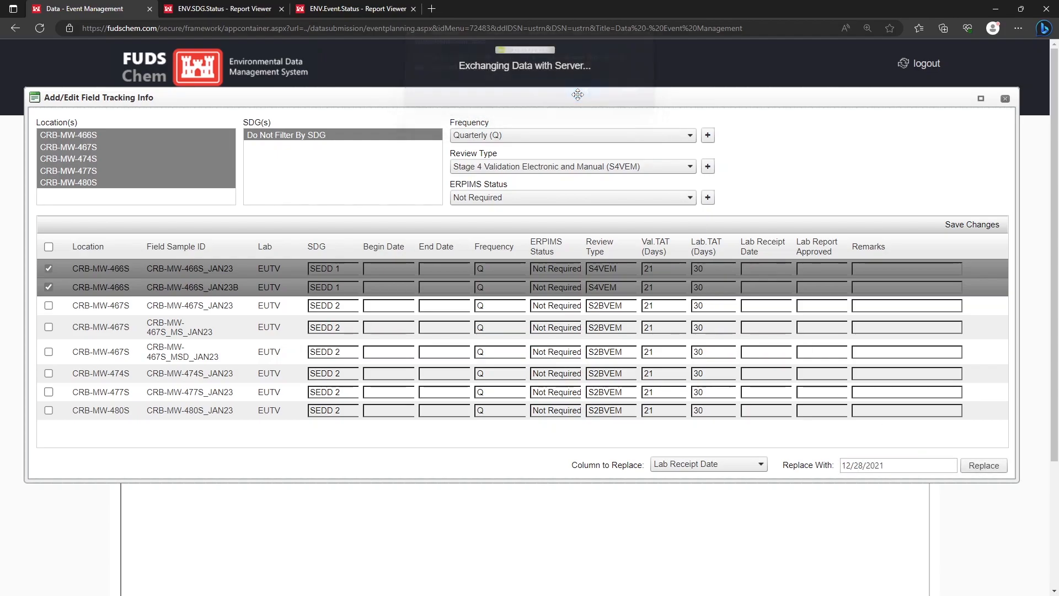
- Set the Lab Receipt Date to 1/10/2022 for all the SEDD 2 samples, leaving out the SEDD 1 samples
left_click(49, 248)
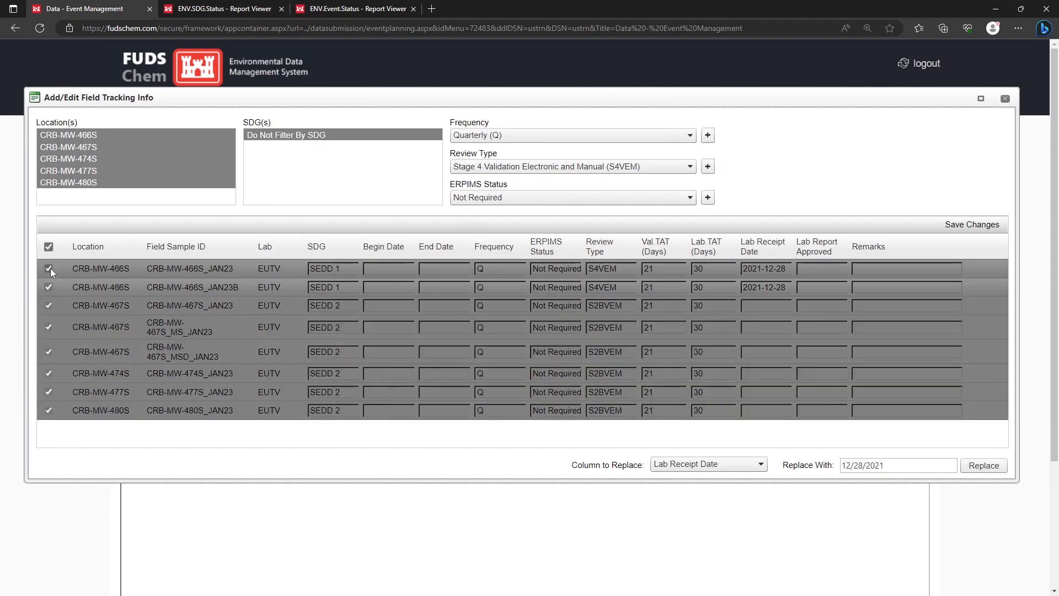
left_click(49, 268)
left_click(48, 287)
triple_click(879, 466)
key("BackSpace")
type("1/10/2022")
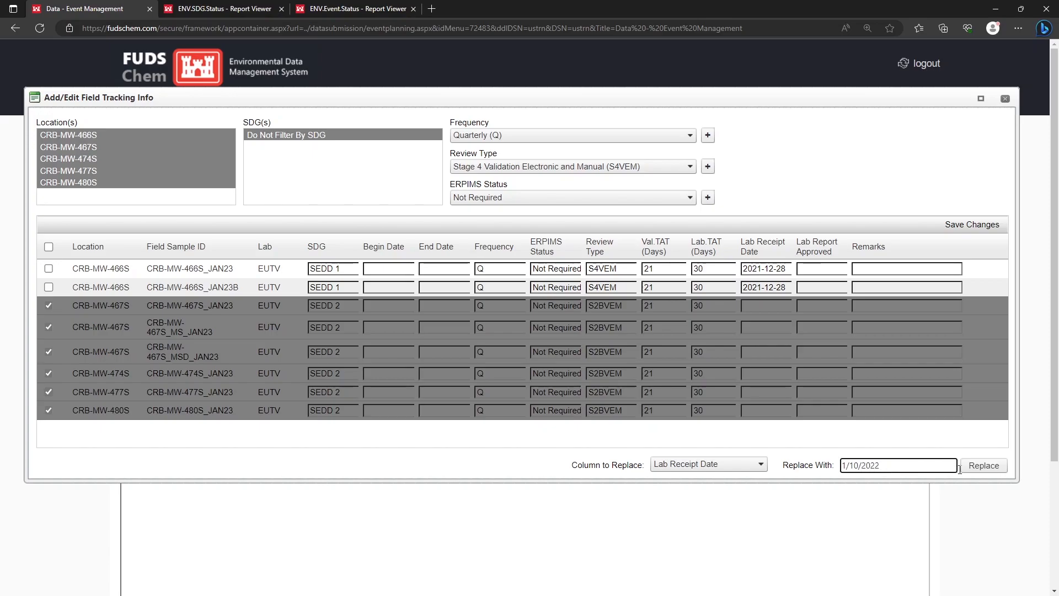
left_click(983, 465)
left_click(583, 99)
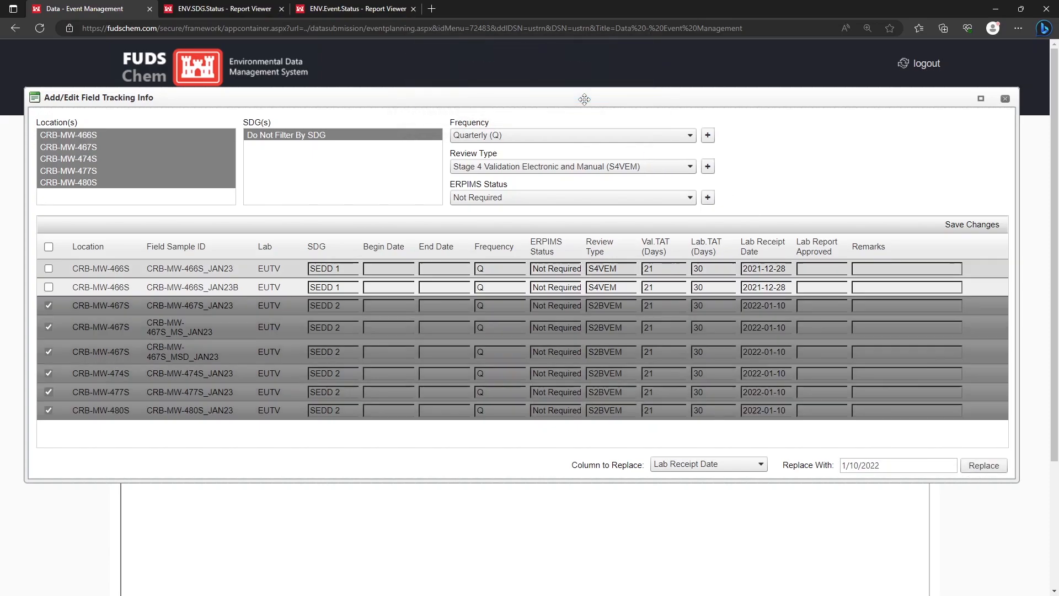
- Set the Lab Report Approved Date to 1/30/2022 for all samples and confirm the replacement
left_click(48, 249)
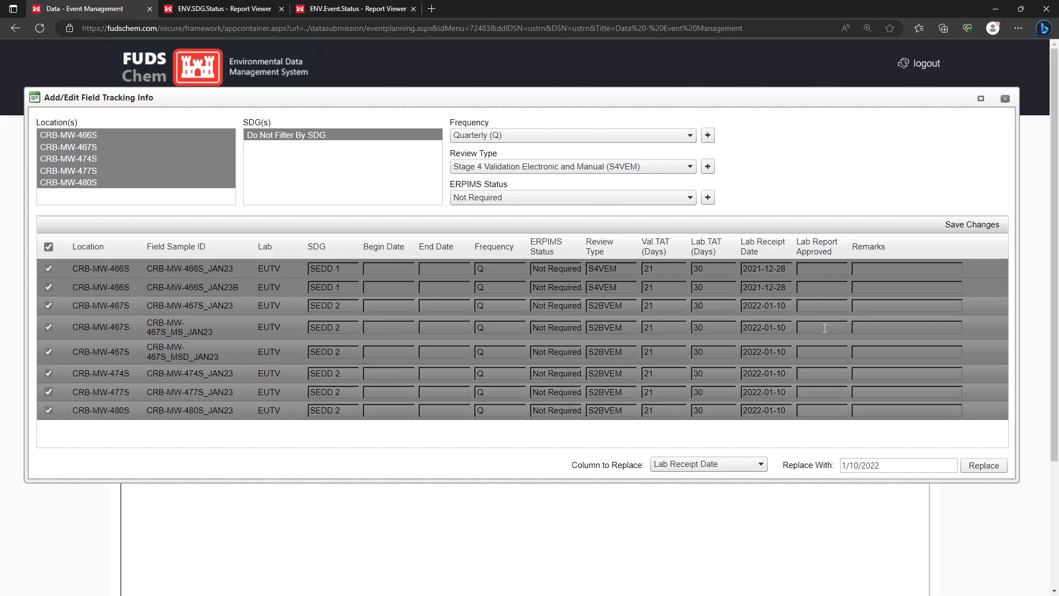
left_click(748, 466)
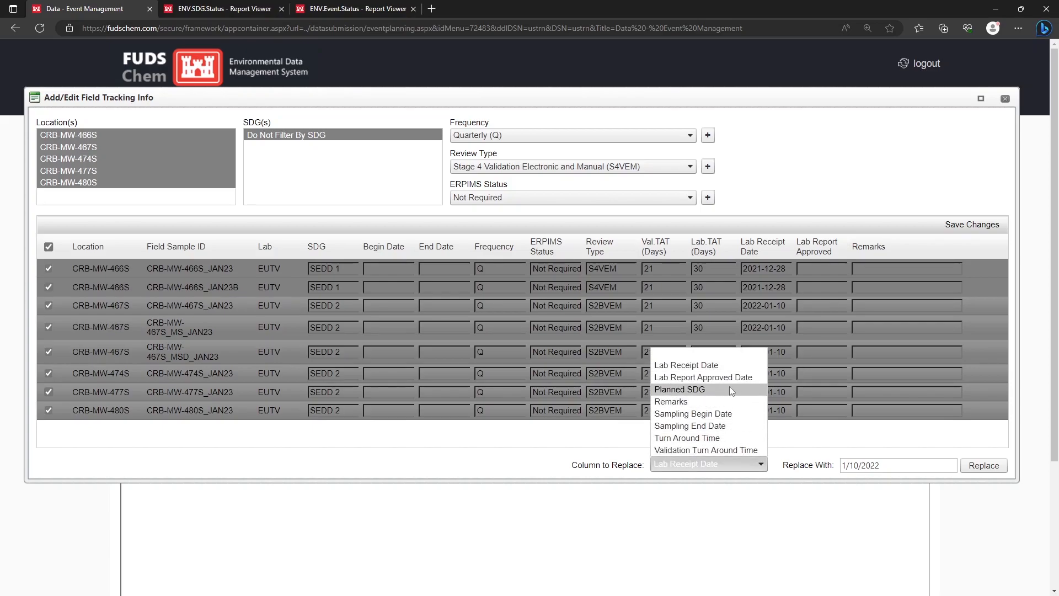
left_click(703, 377)
left_click(856, 465)
type("3")
left_click(984, 464)
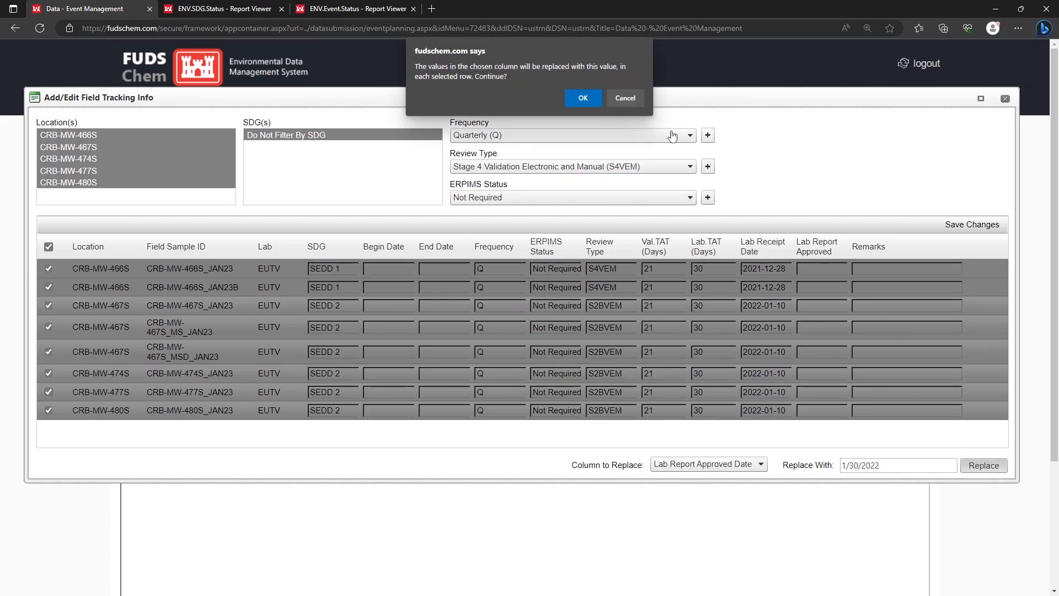
left_click(589, 99)
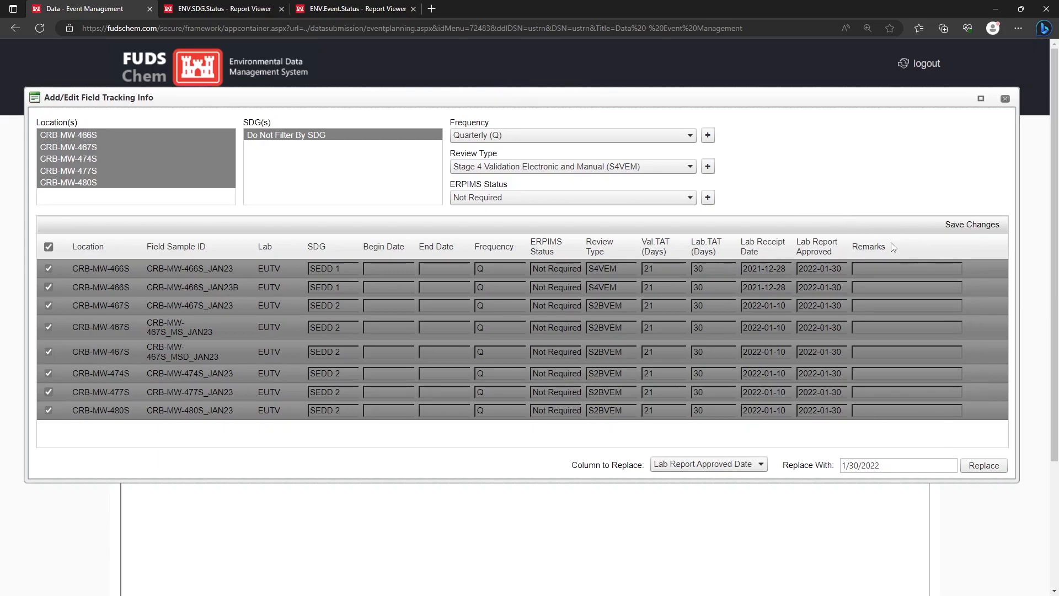
- Save the field tracking changes and close the field tracking window
left_click(979, 227)
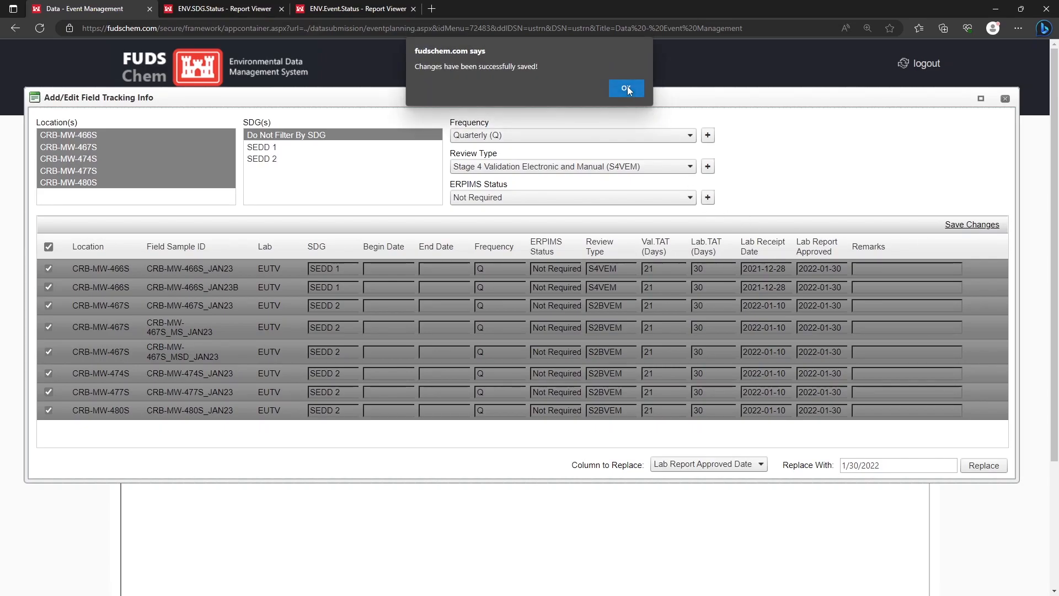
left_click(627, 86)
left_click(1005, 98)
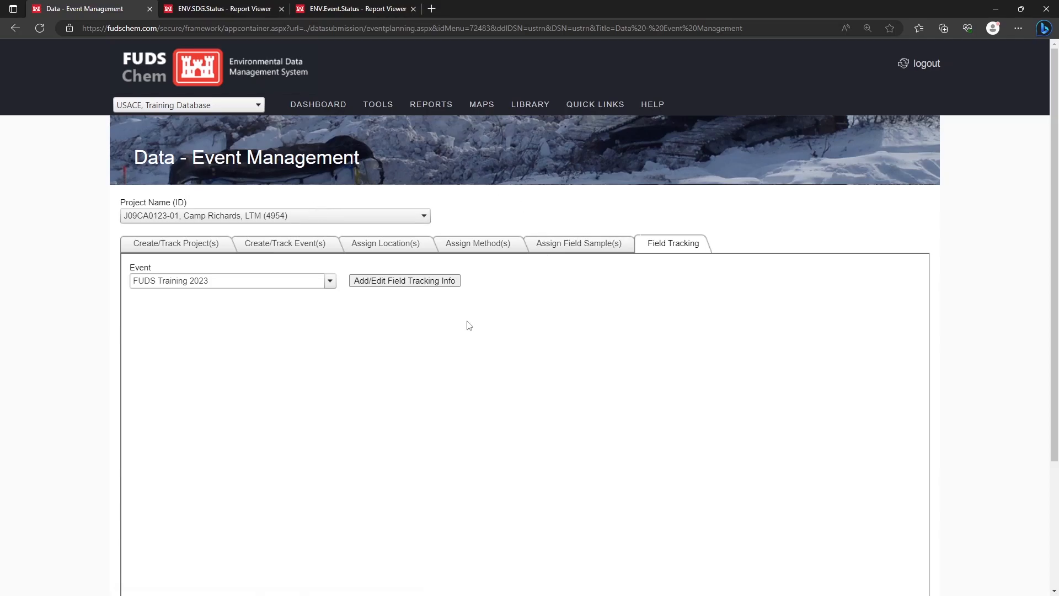
- Reopen the field tracking info for FUDS Training 2023, review the saved entries for all five locations, and close it
left_click(389, 283)
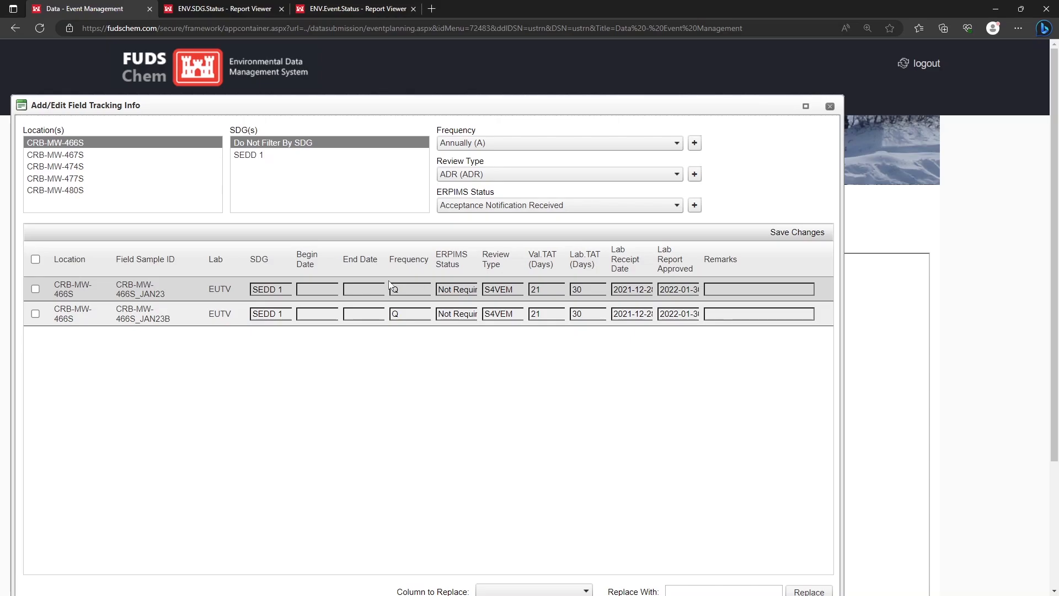
left_click(86, 189, "shift")
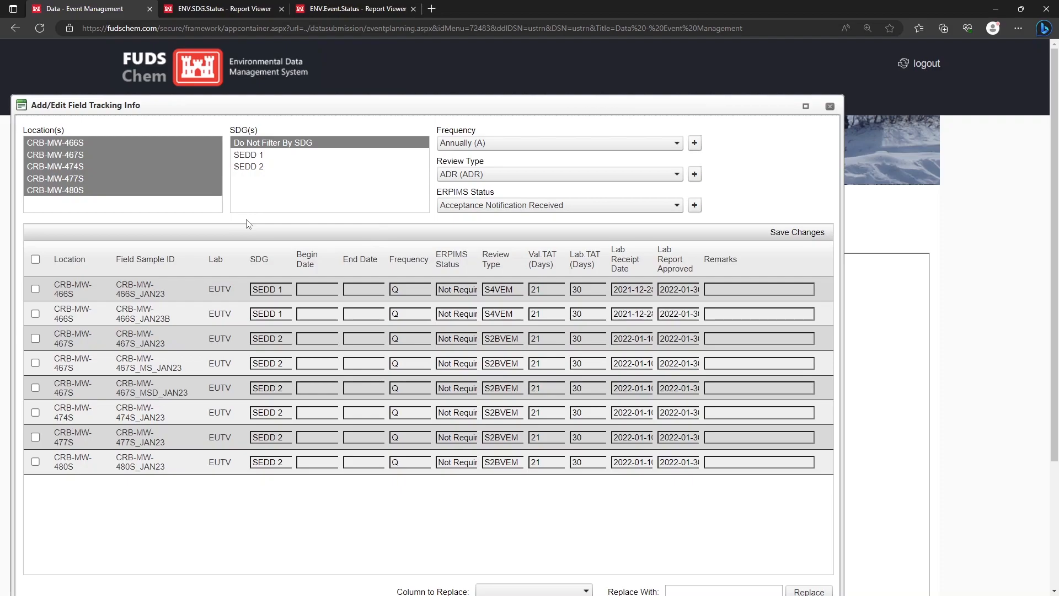
left_click(830, 110)
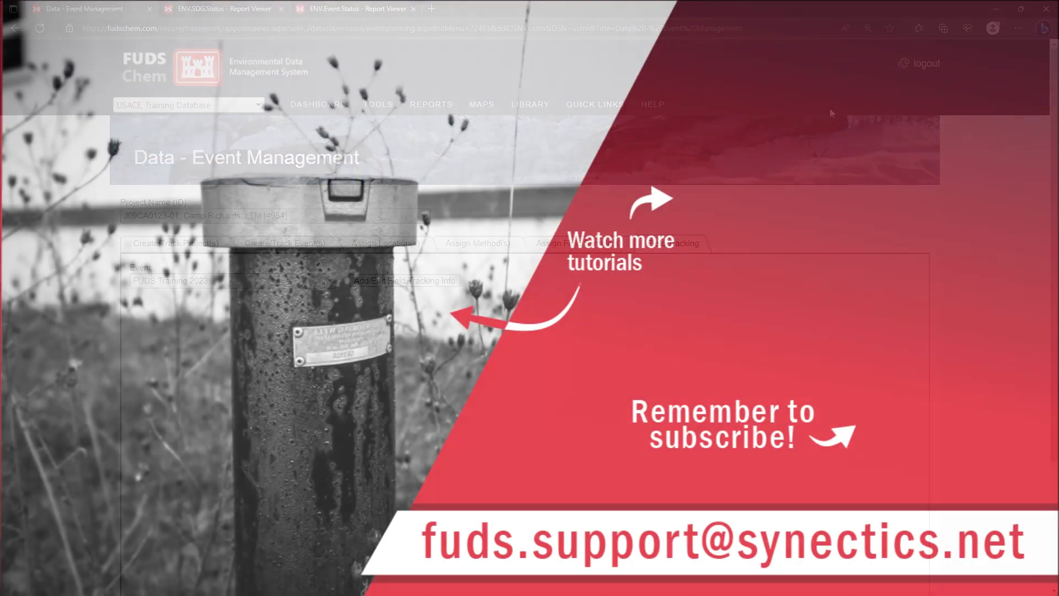